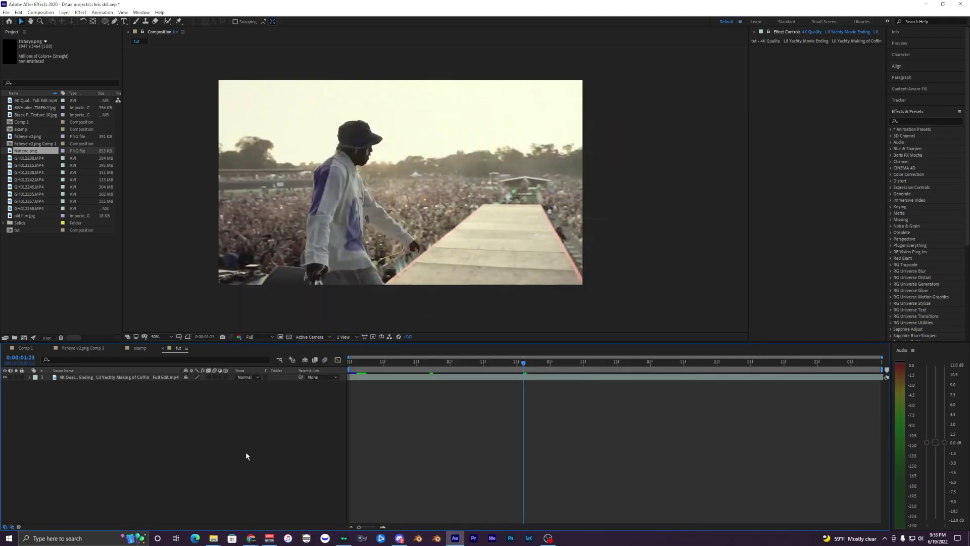
left_click(906, 273)
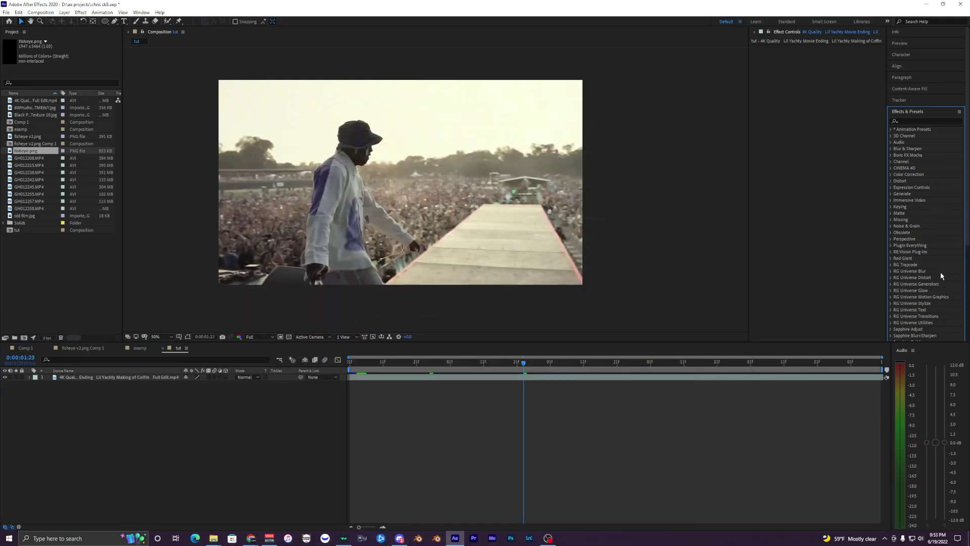
scroll(965, 226, "down", 5)
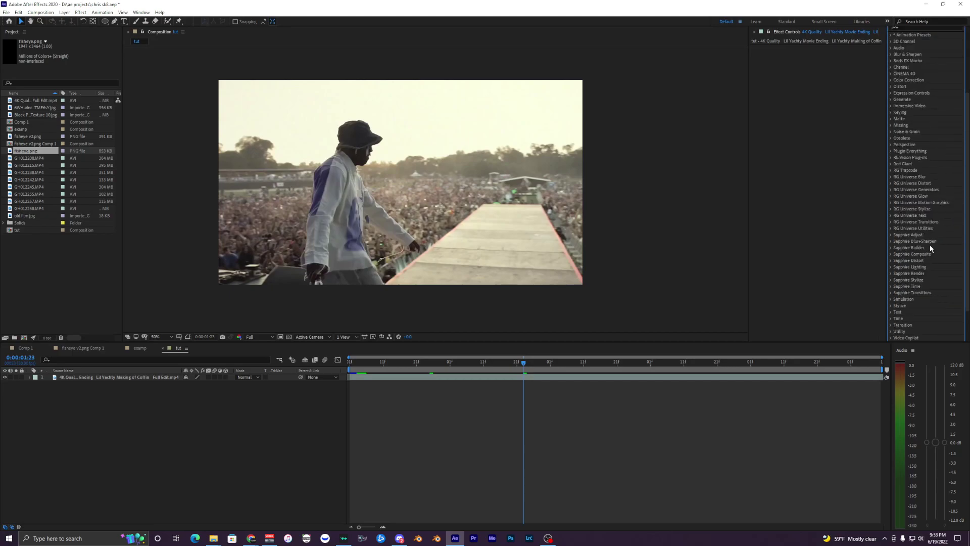
left_click(90, 376)
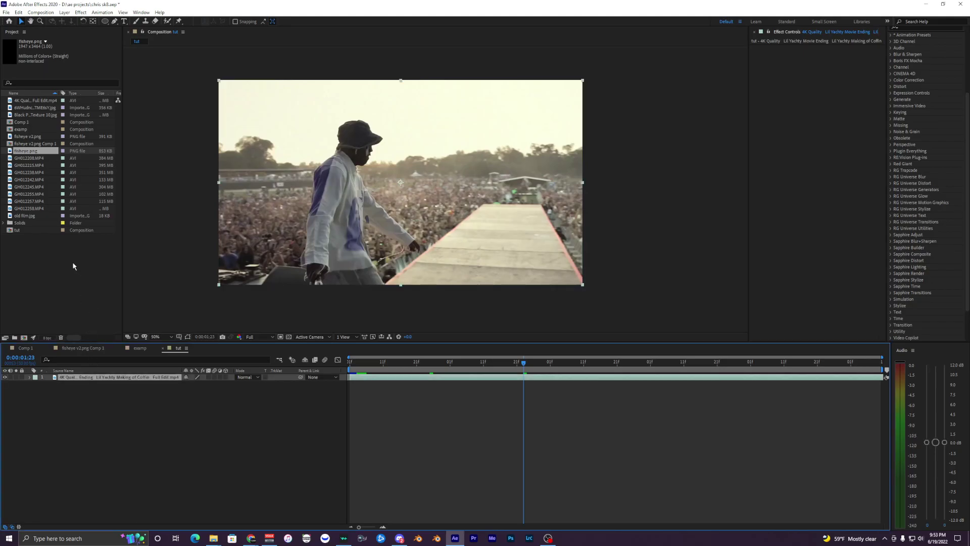
left_click(85, 382)
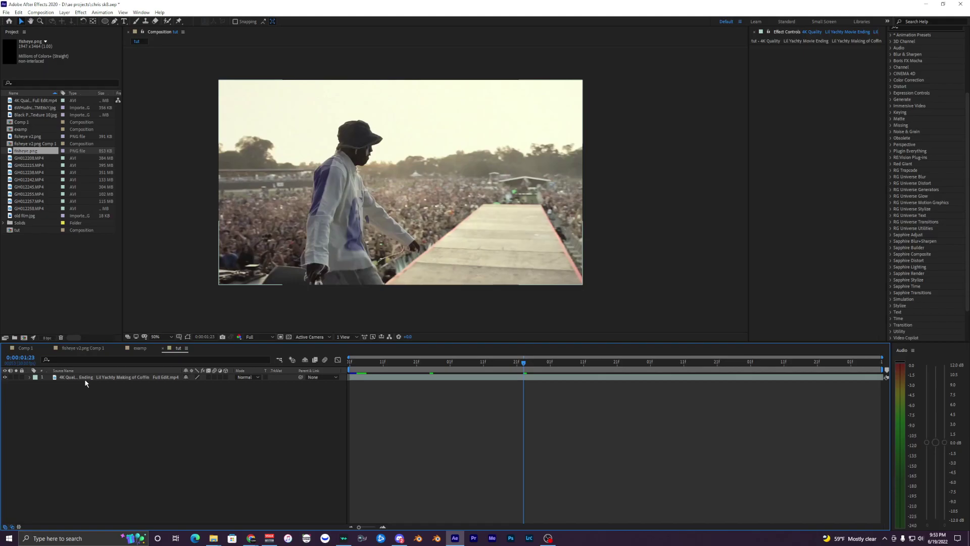
left_click(85, 381)
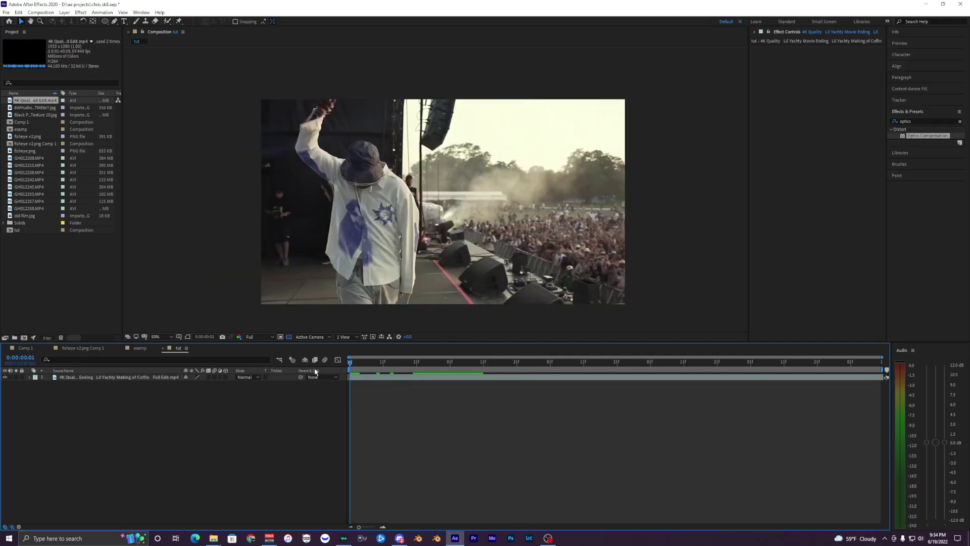
key("space")
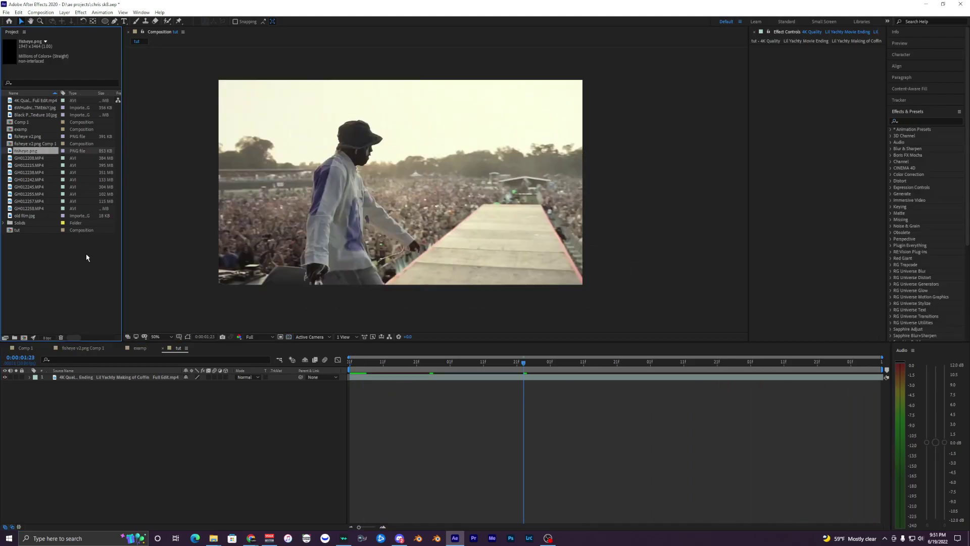
- Place fisheye.png above the concert video layer in the tut composition and scale it down to 34%
left_click_drag(35, 154, 92, 374)
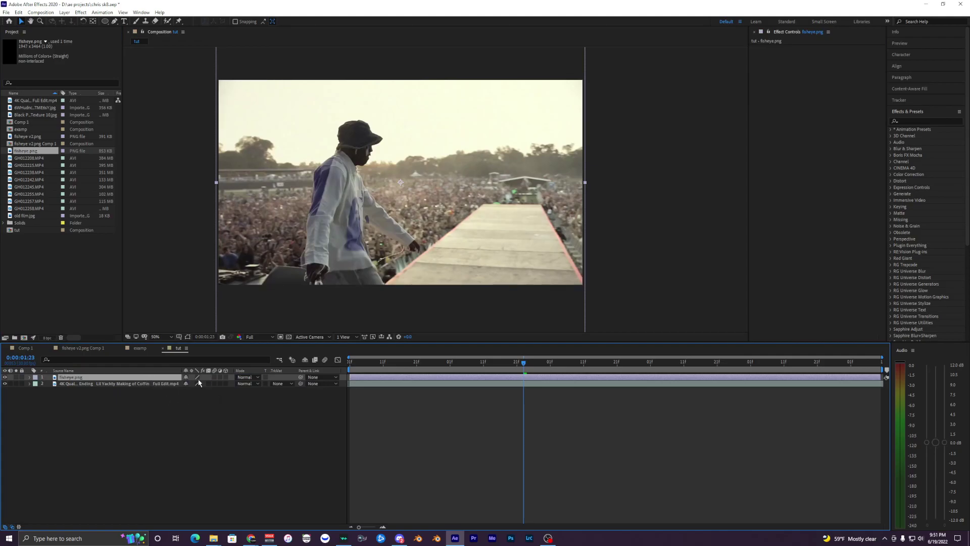
key("s")
left_click_drag(196, 384, 174, 383)
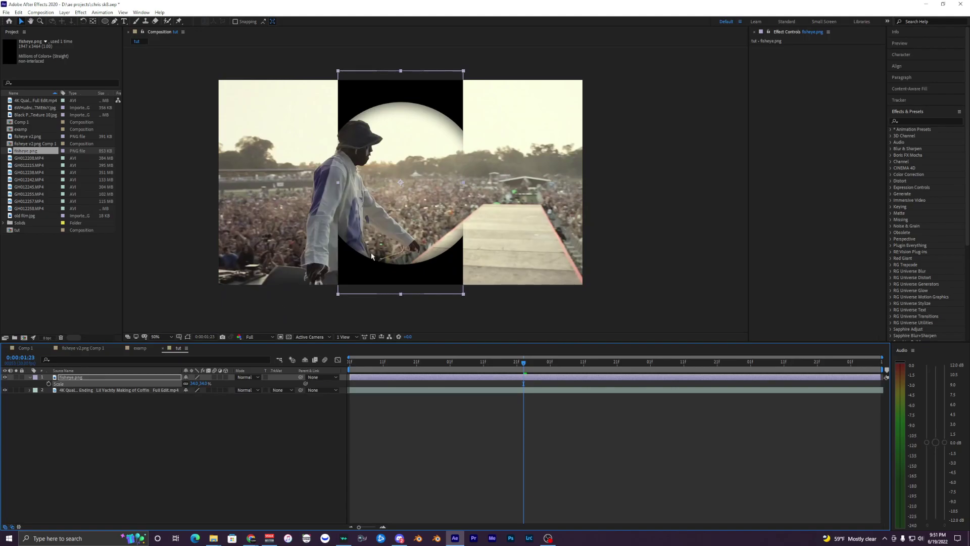
- Rotate the fisheye.png overlay to 90 degrees
key("r")
left_click_drag(194, 384, 211, 383)
left_click(196, 383)
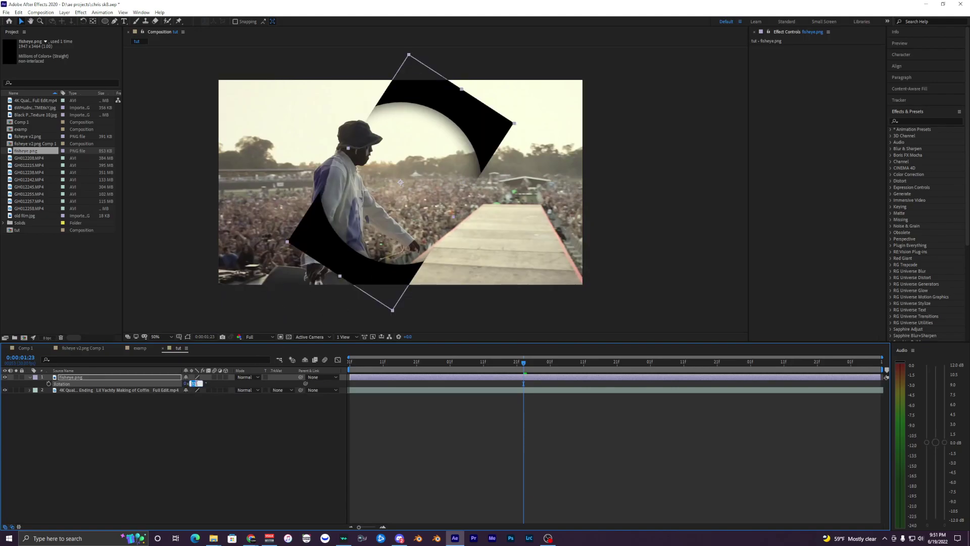
type("90")
key("Return")
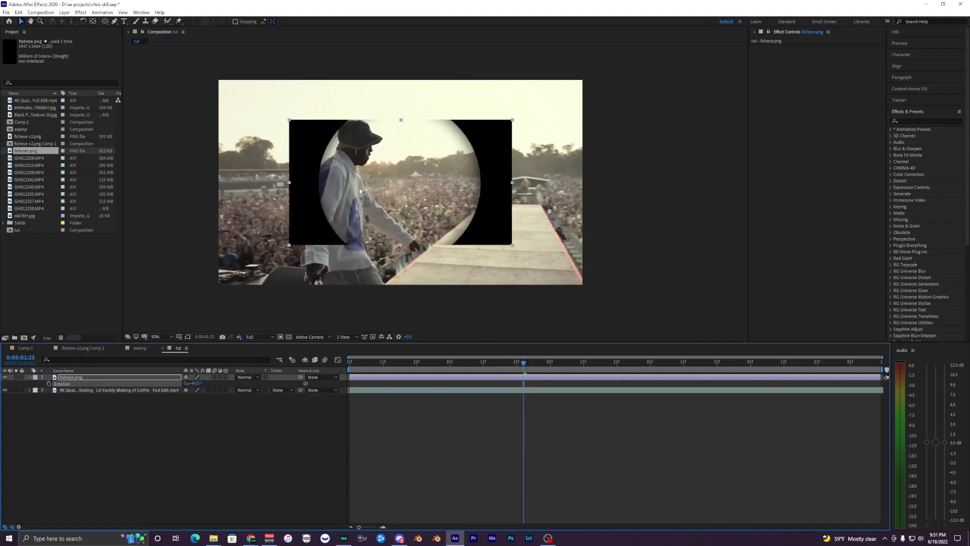
- Scale the fisheye.png overlay up to 56% so it covers the full frame
key("s")
left_click_drag(193, 383, 200, 384)
left_click(248, 423)
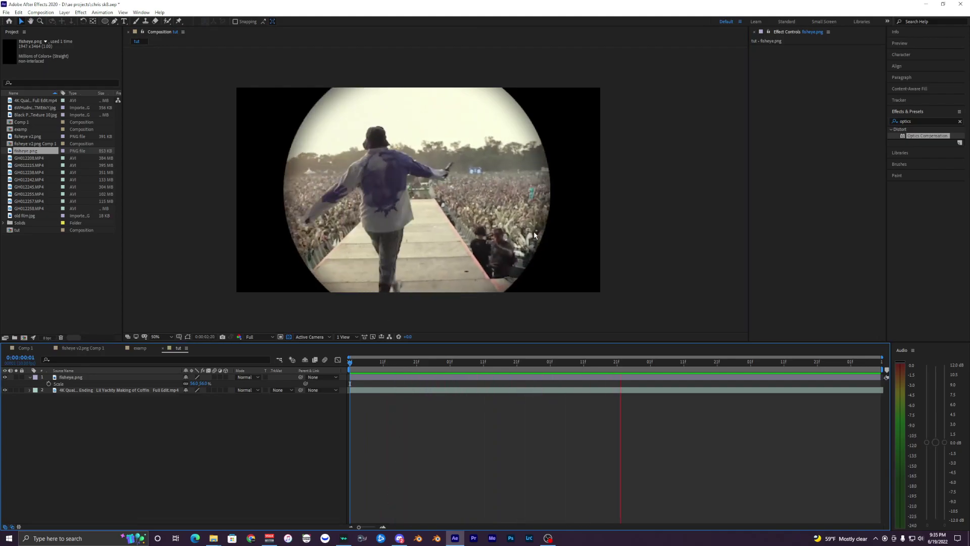
- Preview the masked footage and apply the Optics Compensation effect to the concert video layer
left_click(366, 389)
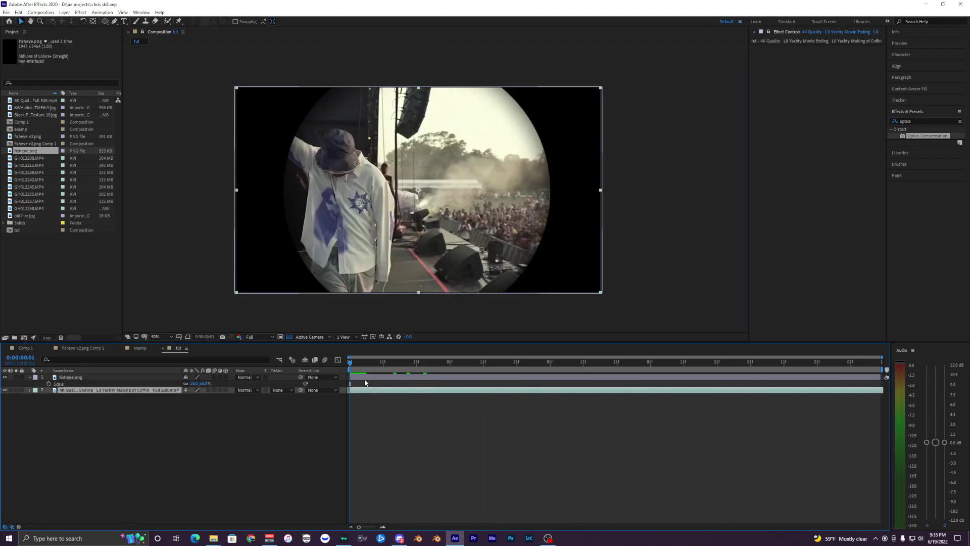
left_click(365, 384)
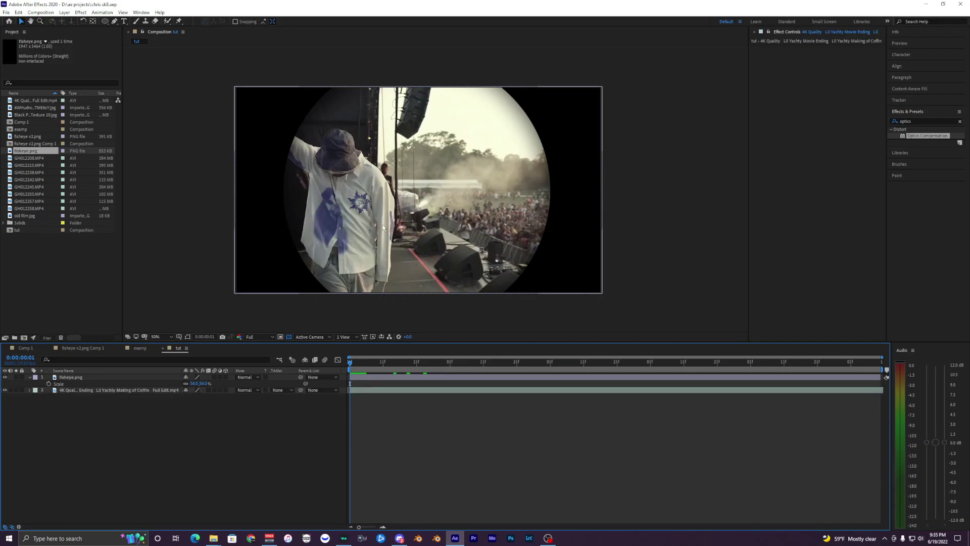
left_click(379, 390)
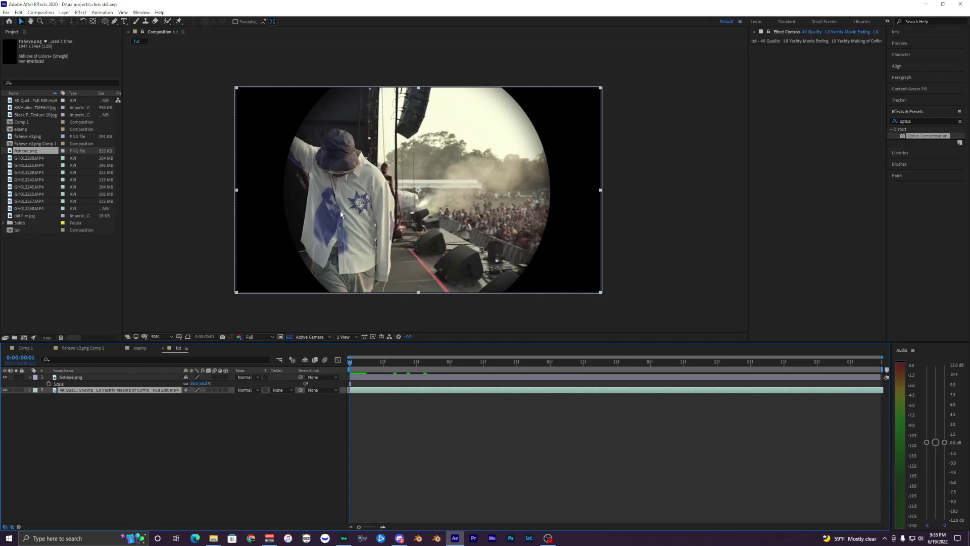
key("space")
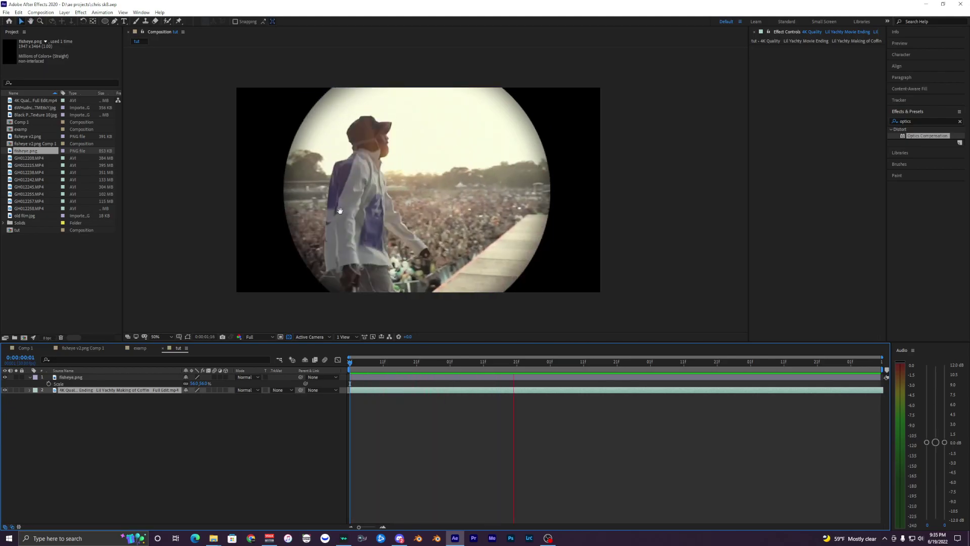
key("space")
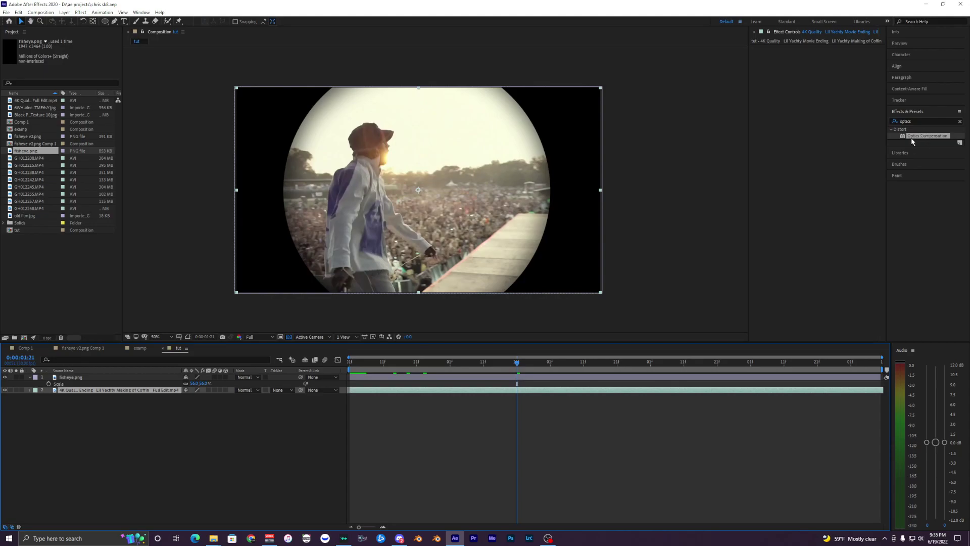
left_click(914, 121)
left_click(933, 165)
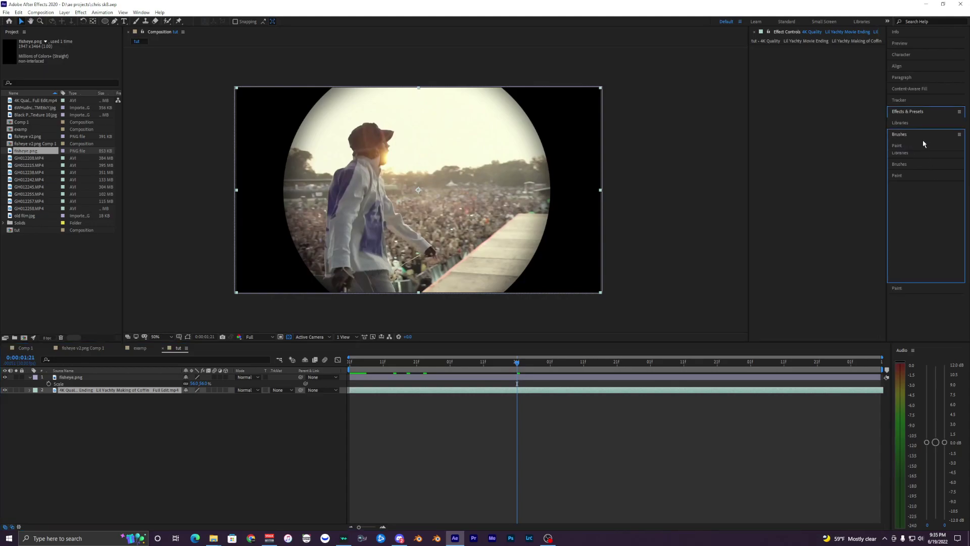
left_click(911, 113)
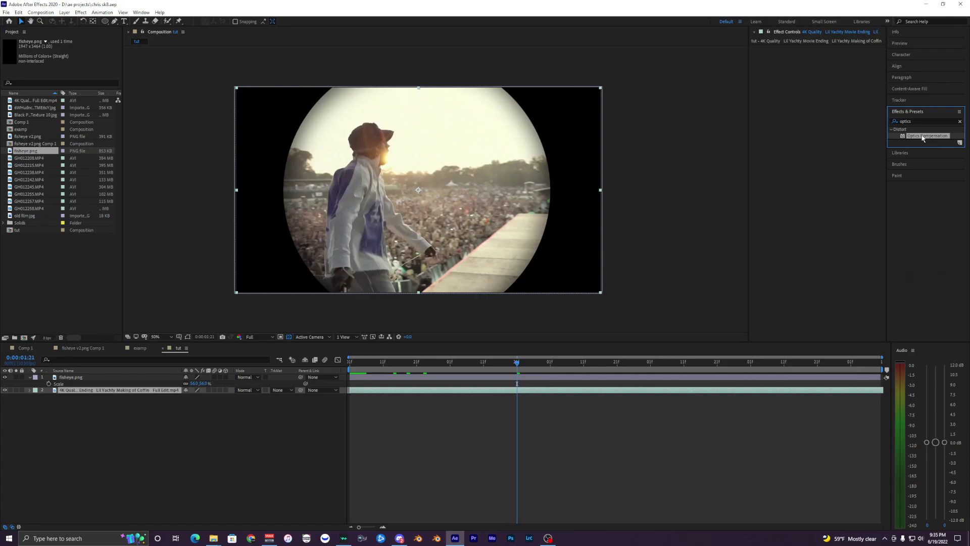
left_click_drag(923, 137, 427, 393)
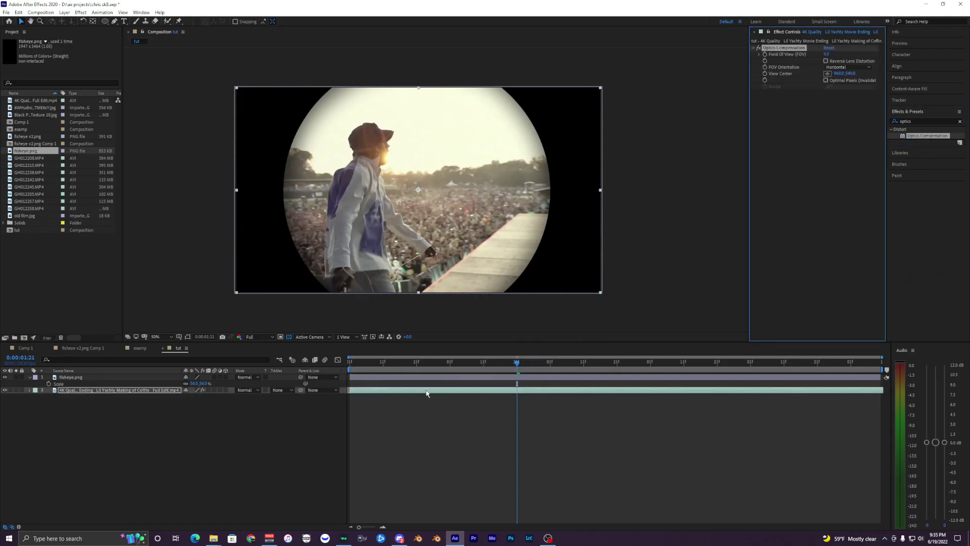
- Set the Optics Compensation field of view to 100 on the concert video layer
left_click(827, 55)
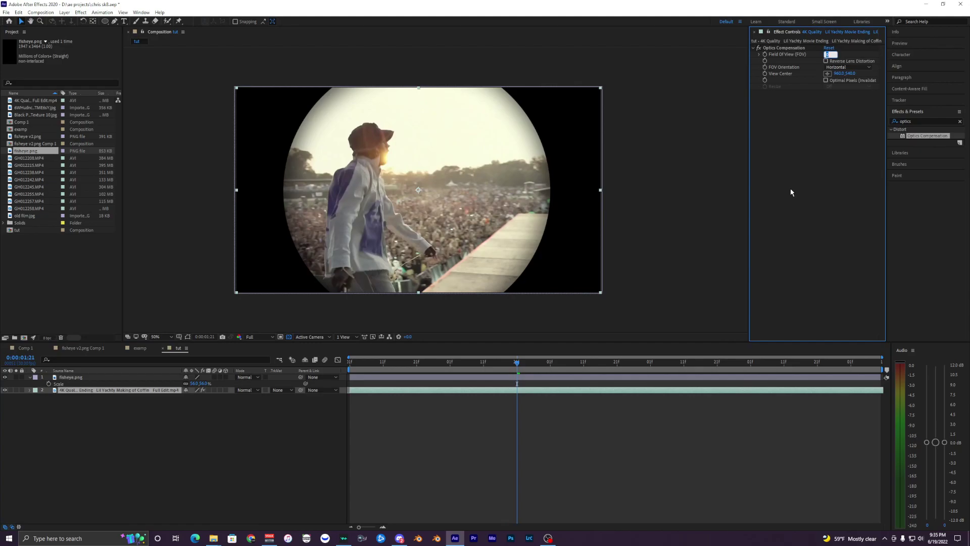
key("Return")
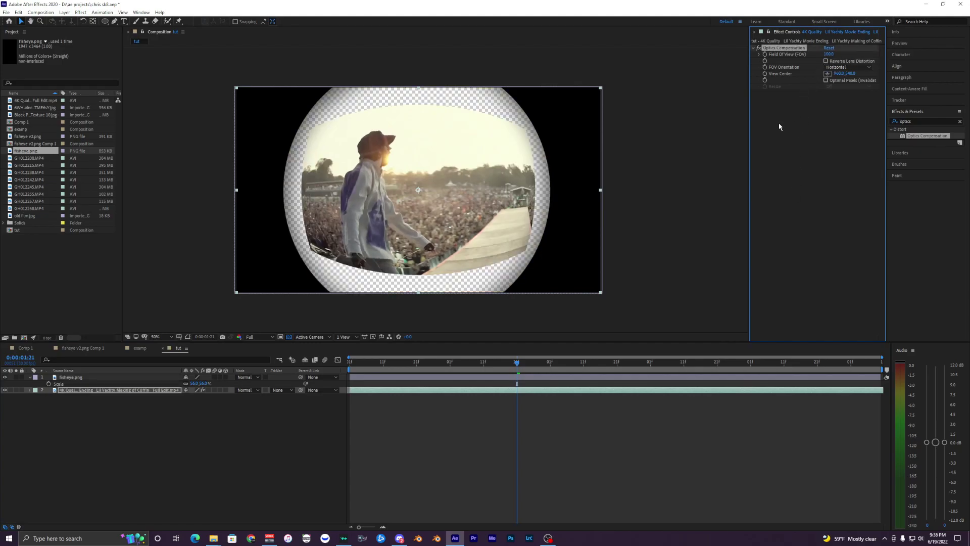
left_click(289, 337)
left_click(289, 337)
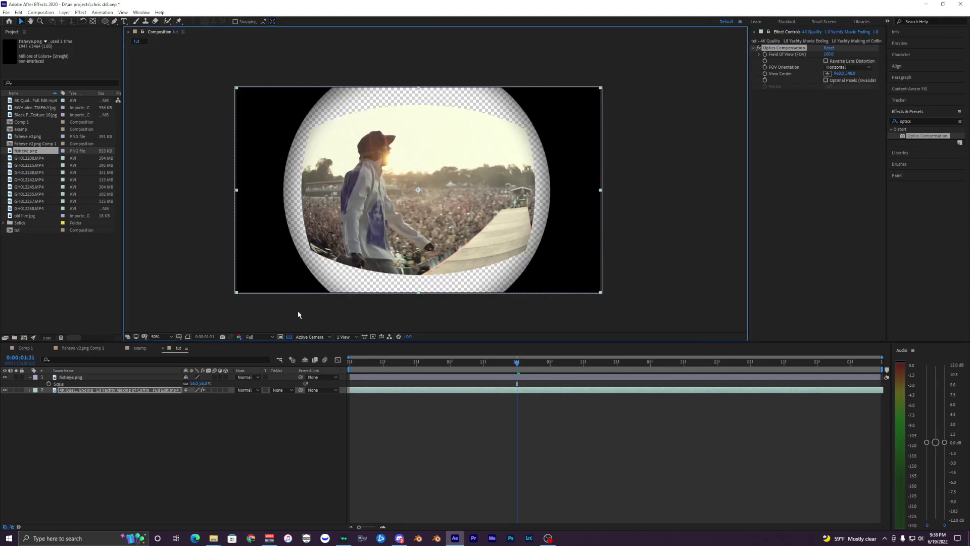
scroll(328, 199, "up", 1)
scroll(234, 182, "down", 1)
- Scale the concert video layer to 134% so it fills the fisheye circle, and preview it from the start
left_click(87, 391)
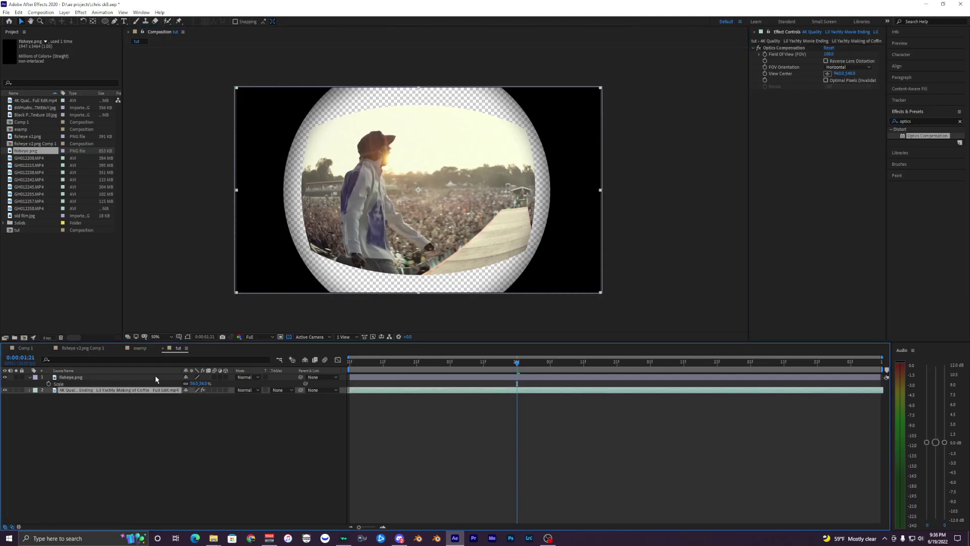
key("s")
left_click_drag(196, 397, 207, 397)
left_click_drag(363, 365, 308, 363)
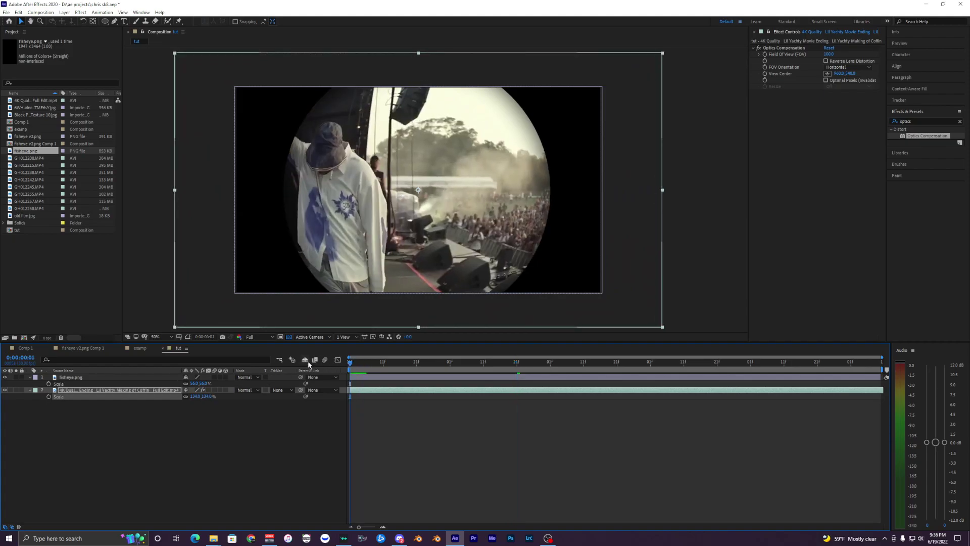
key("space")
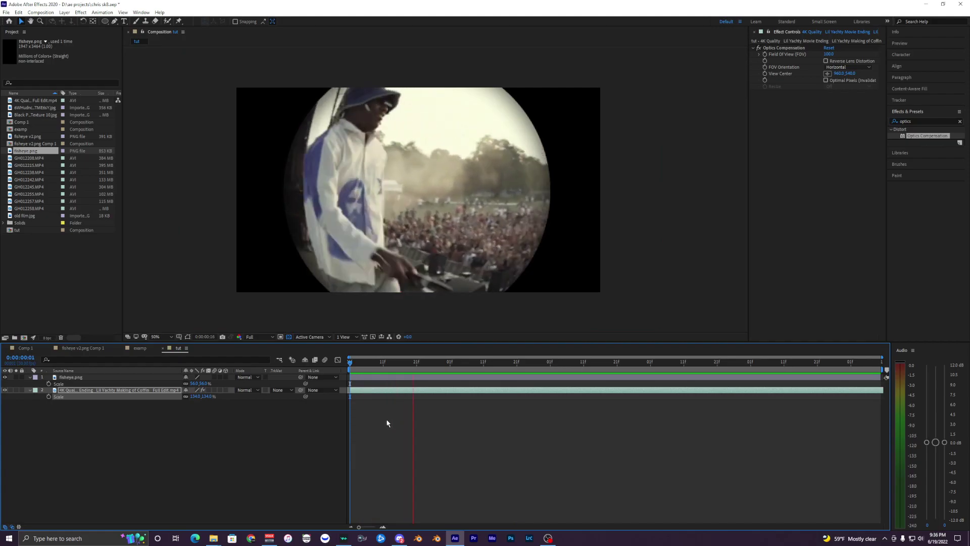
key("space")
- Try a field of view of 130 with the concert video scaled to about 185%, and preview the distortion
left_click(759, 50)
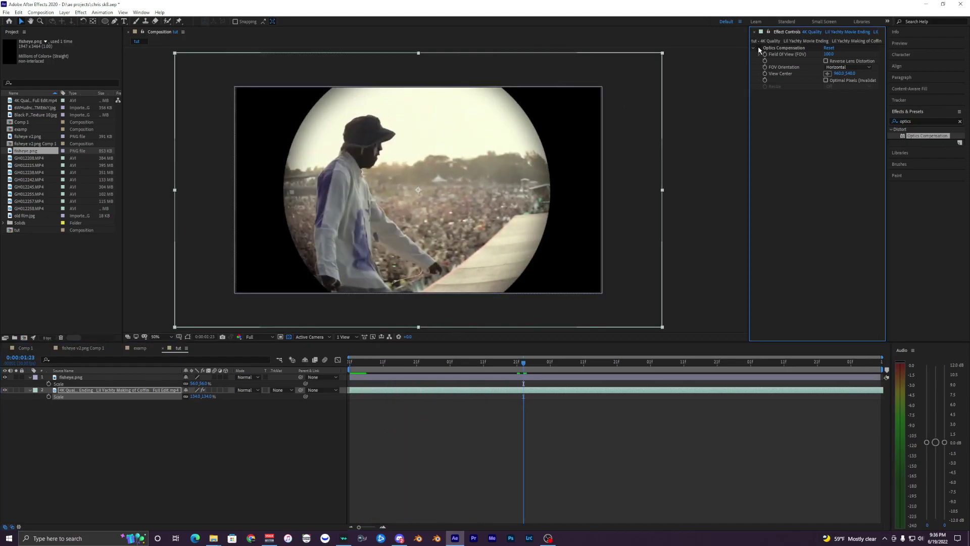
left_click(829, 54)
type("130")
key("Return")
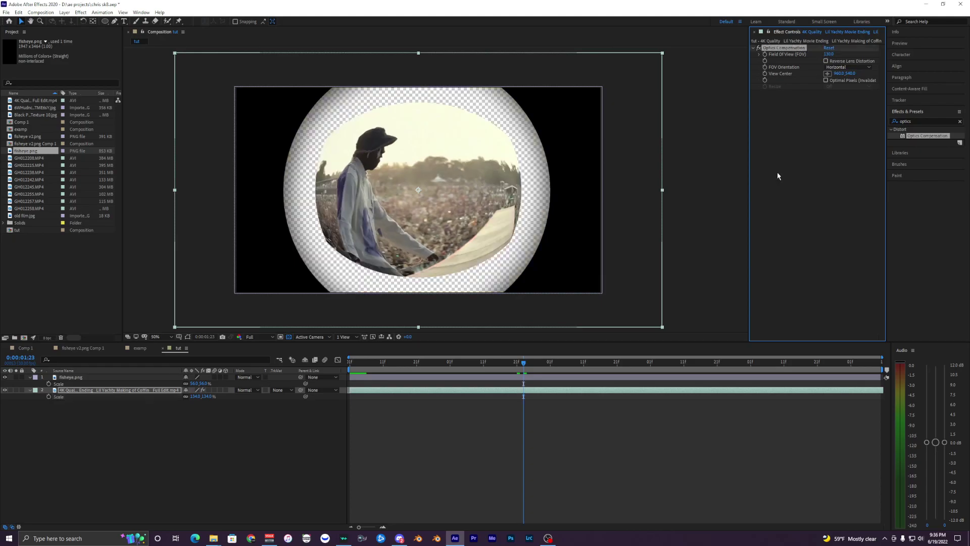
left_click_drag(194, 397, 208, 395)
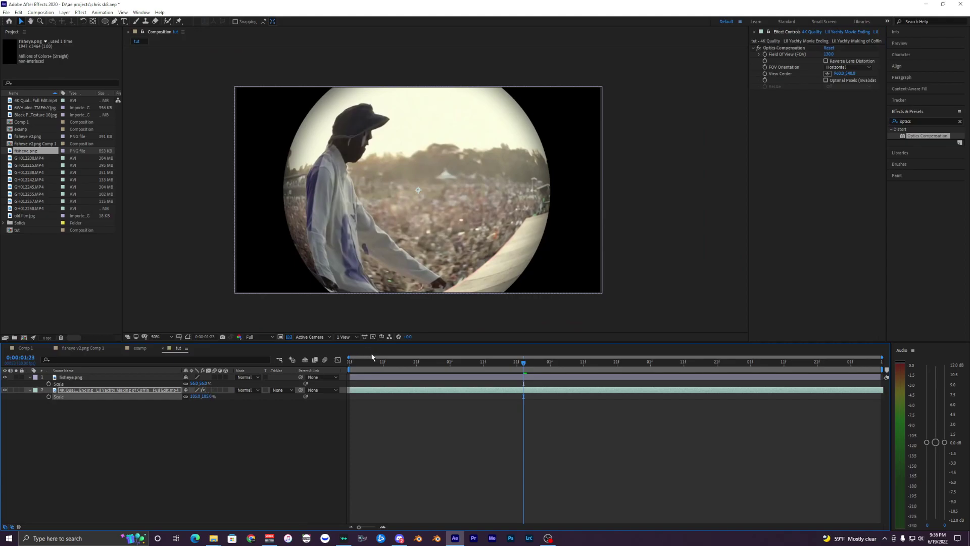
key("space")
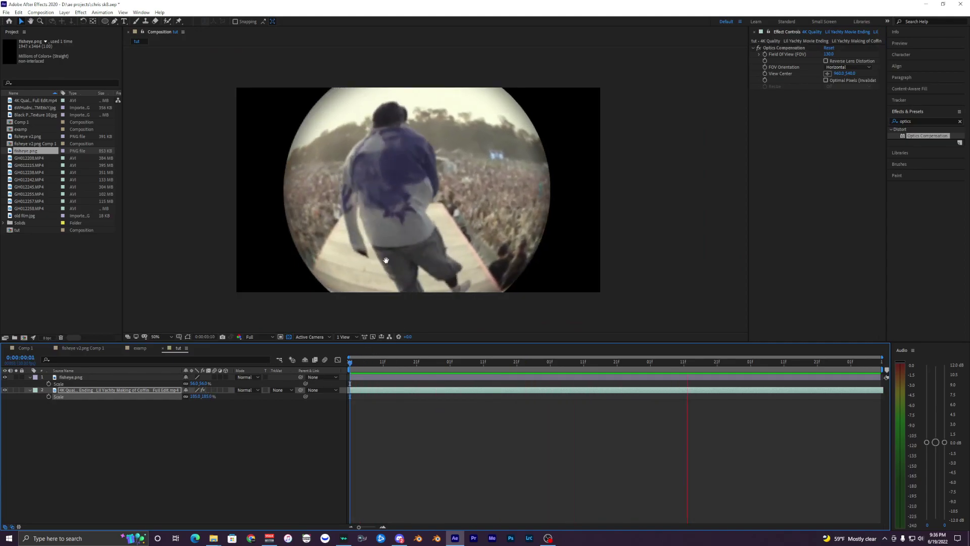
key("space")
- Undo the last scale and field of view changes on the concert video layer
left_click_drag(358, 361, 350, 362)
left_click(186, 404)
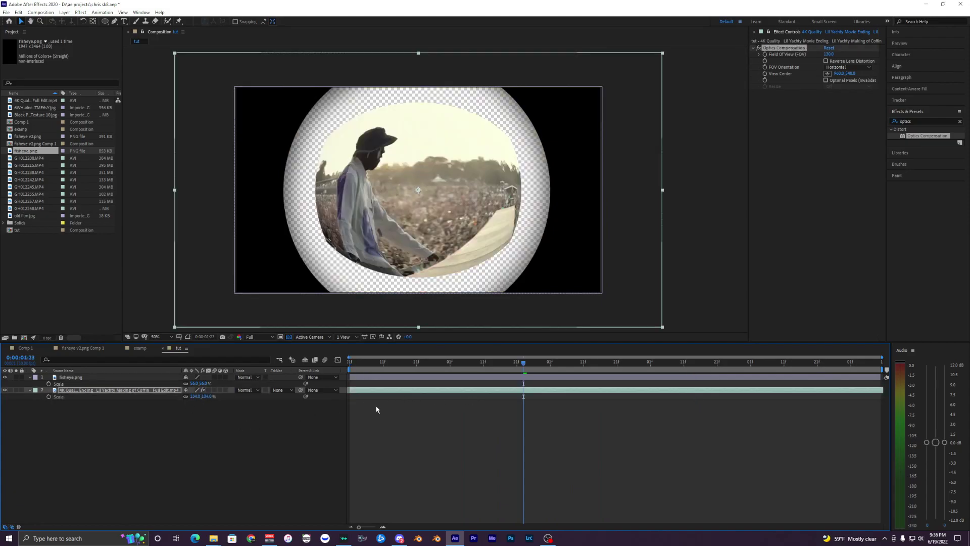
key("ctrl+z")
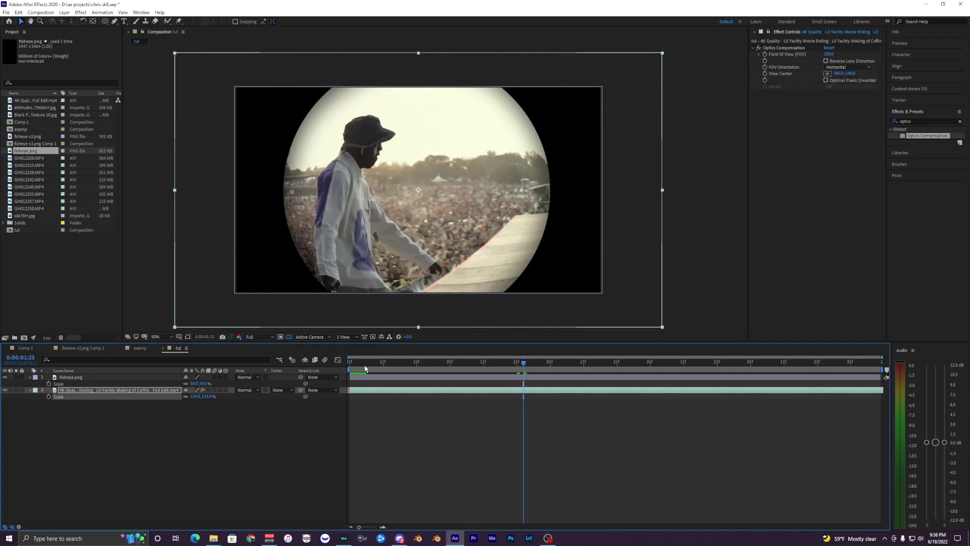
- Play back the composition from the start to review the fisheye effect
key("space")
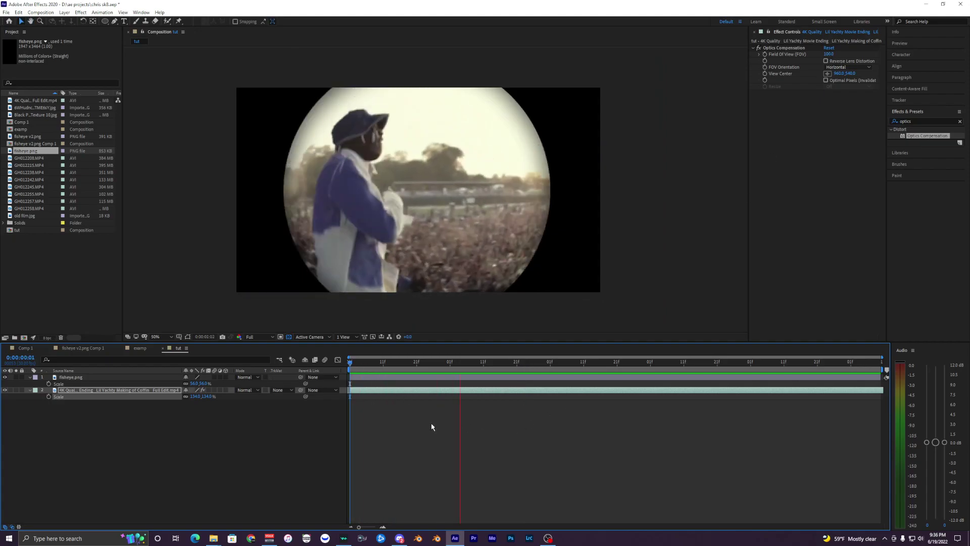
key("space")
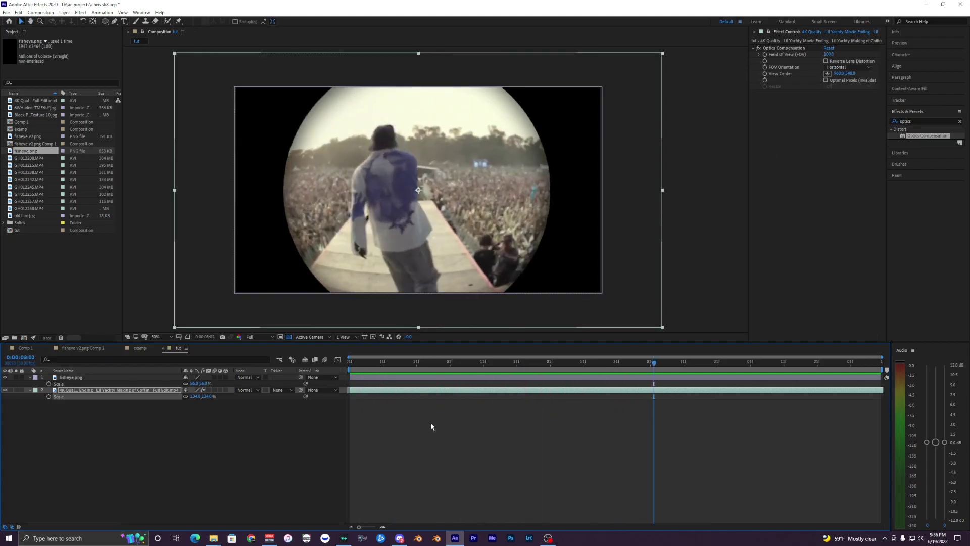
key("space")
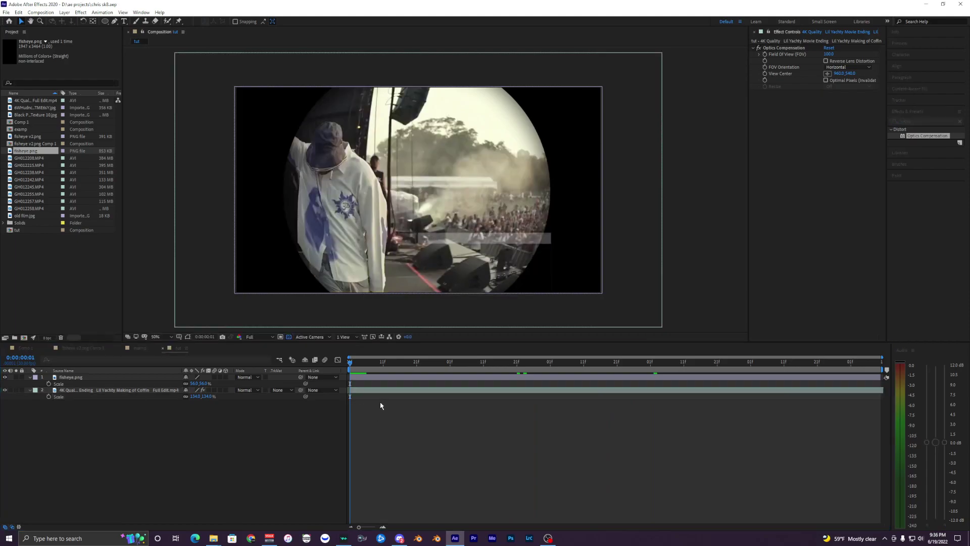
key("space")
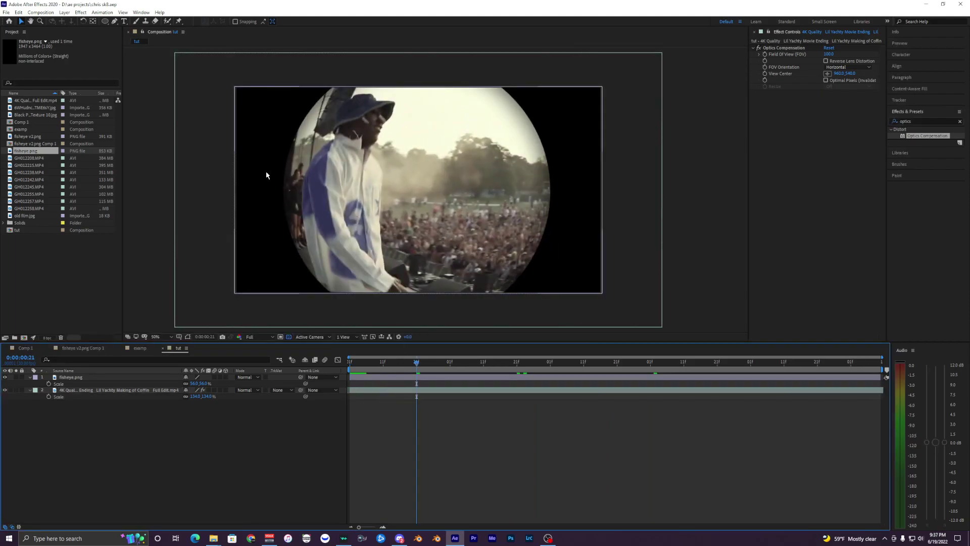
- Add a new adjustment layer above the fisheye overlay and apply the uni.RGB Separation effect to it
scroll(267, 162, "up", 2)
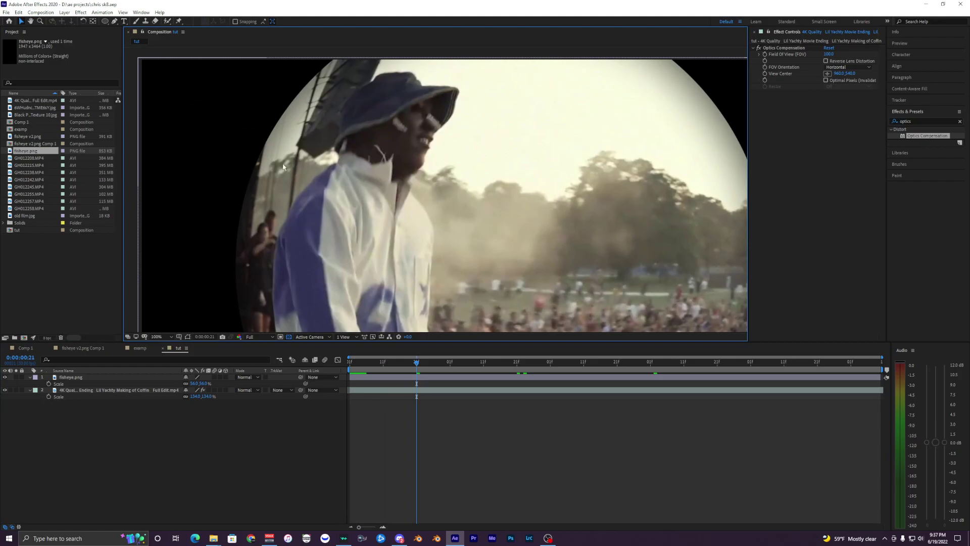
scroll(283, 167, "down", 1)
left_click_drag(459, 222, 400, 190)
left_click(401, 196)
left_click(927, 121)
type("r")
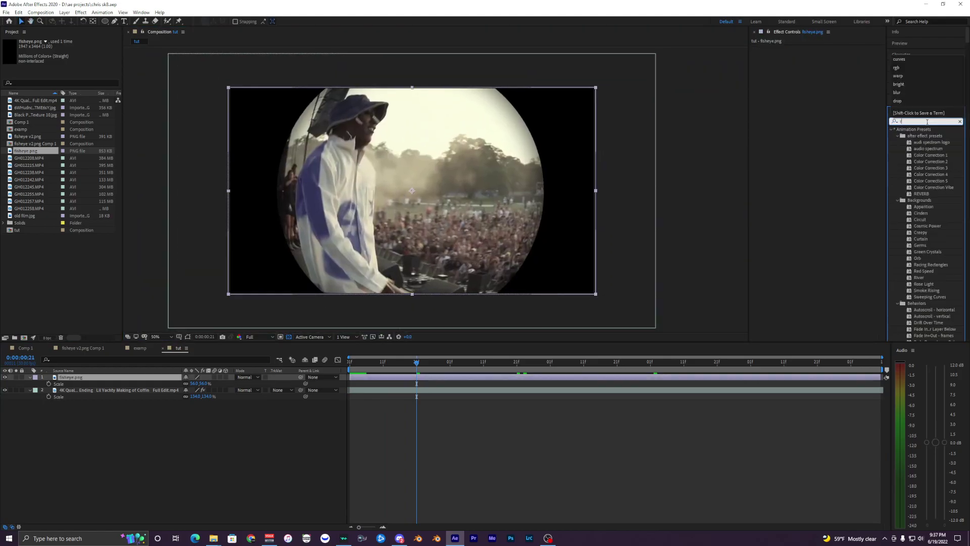
type("rgb")
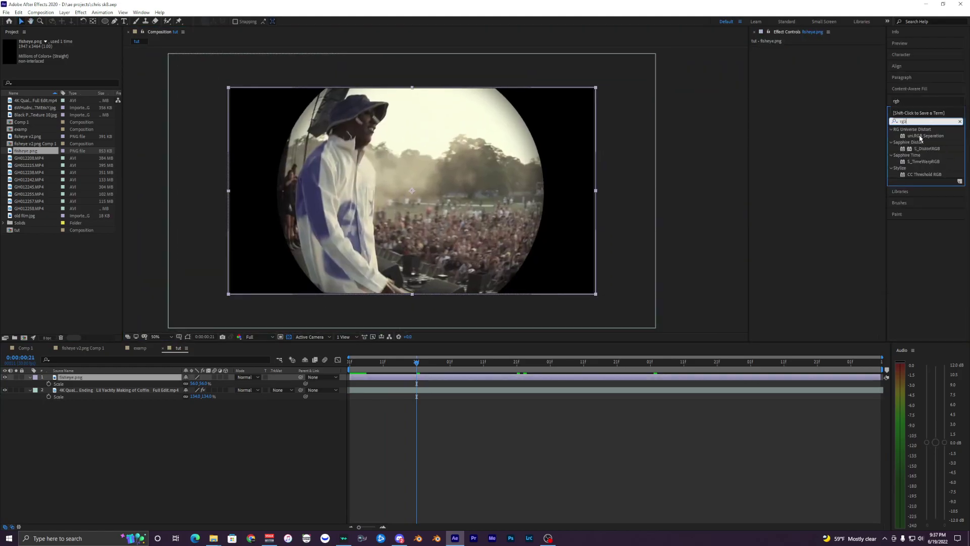
left_click(920, 137)
left_click(64, 12)
mouse_move(79, 21)
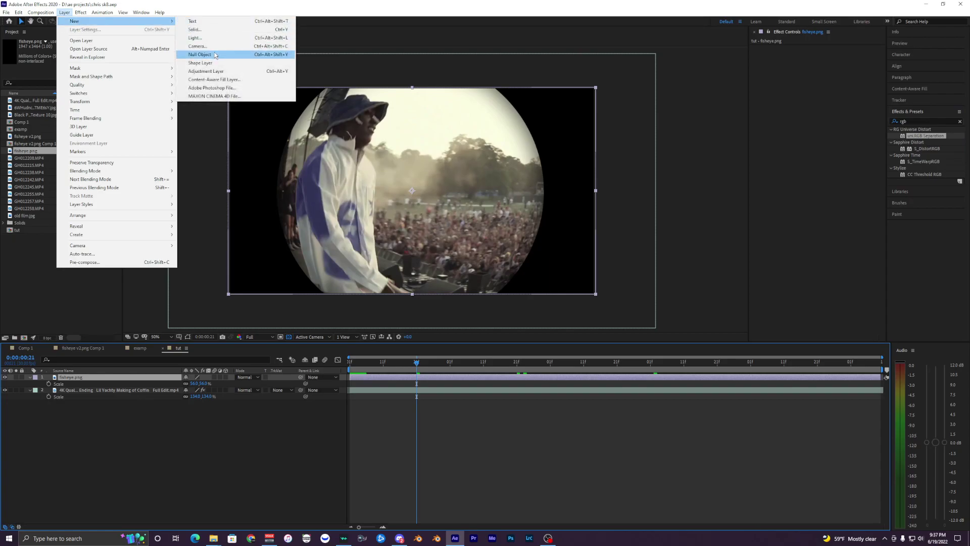
left_click(206, 71)
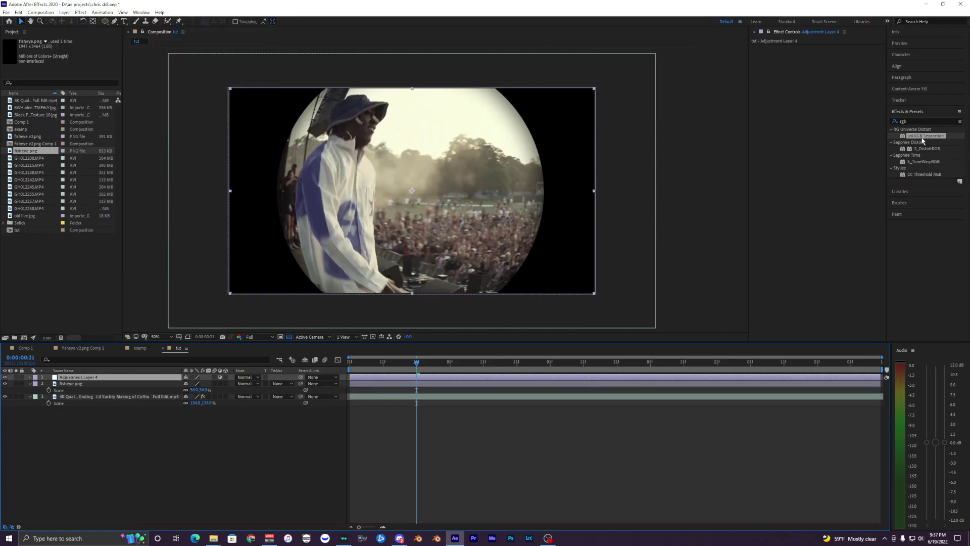
left_click_drag(922, 141, 414, 377)
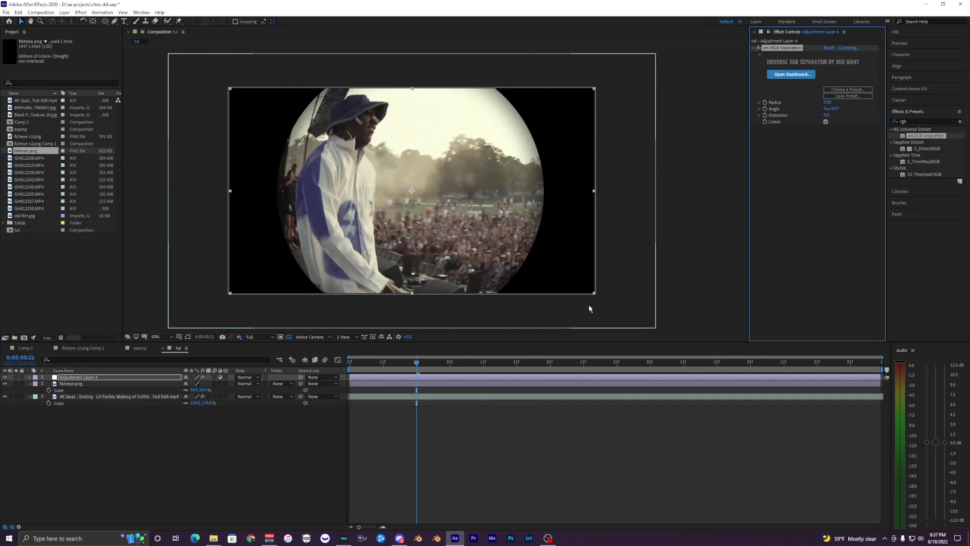
- Set the RGB Separation radius on the adjustment layer to 4 after trying 3, and preview the composition
left_click(827, 102)
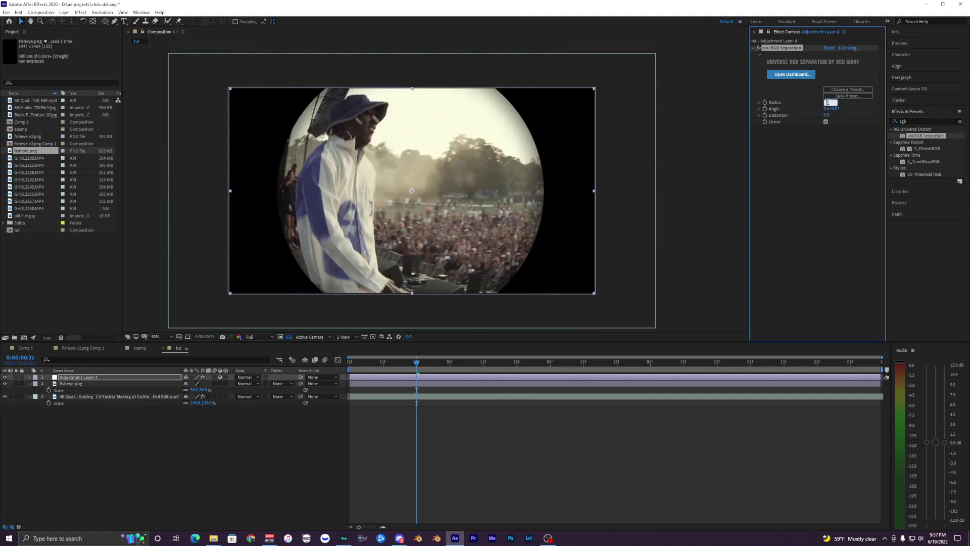
key("Return")
scroll(410, 173, "up", 1)
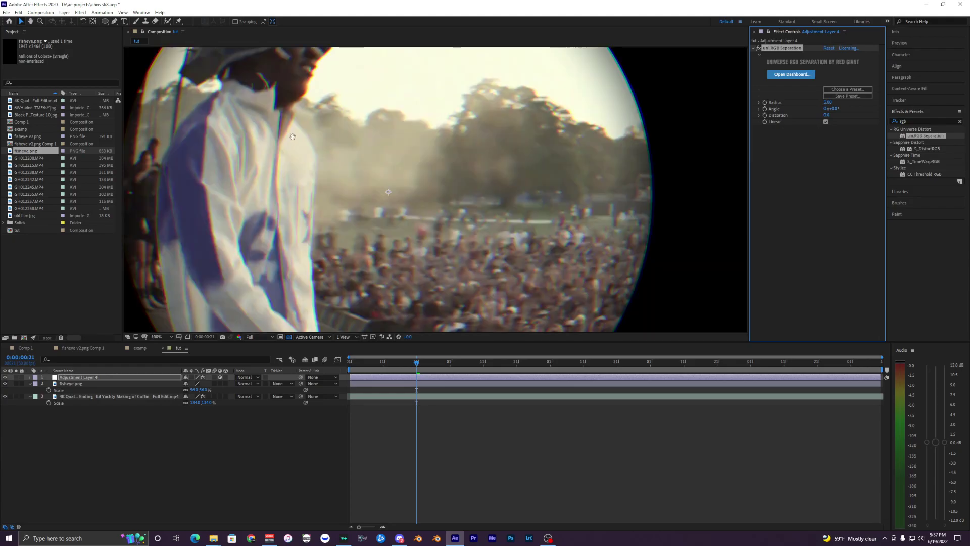
left_click_drag(217, 66, 332, 165)
scroll(313, 163, "down", 2)
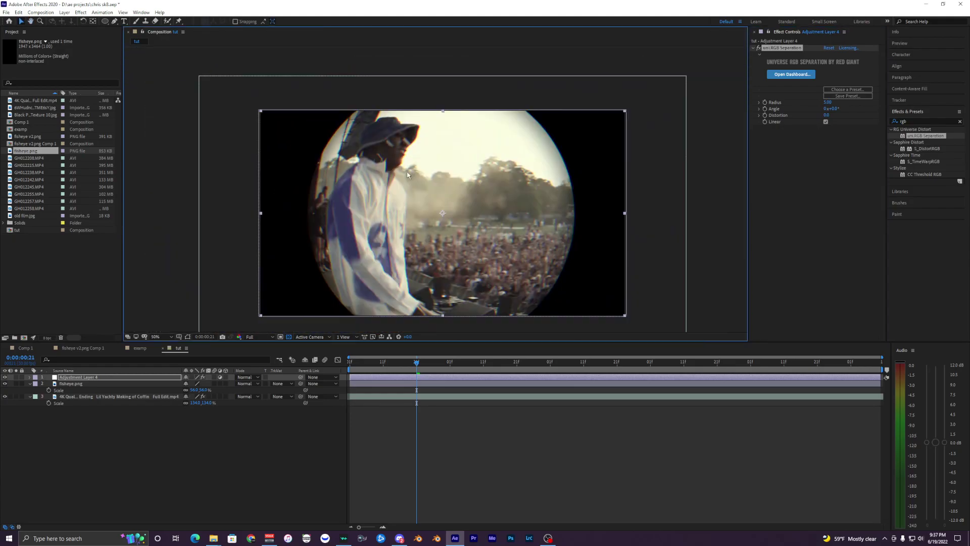
left_click(829, 103)
type("3")
key("Return")
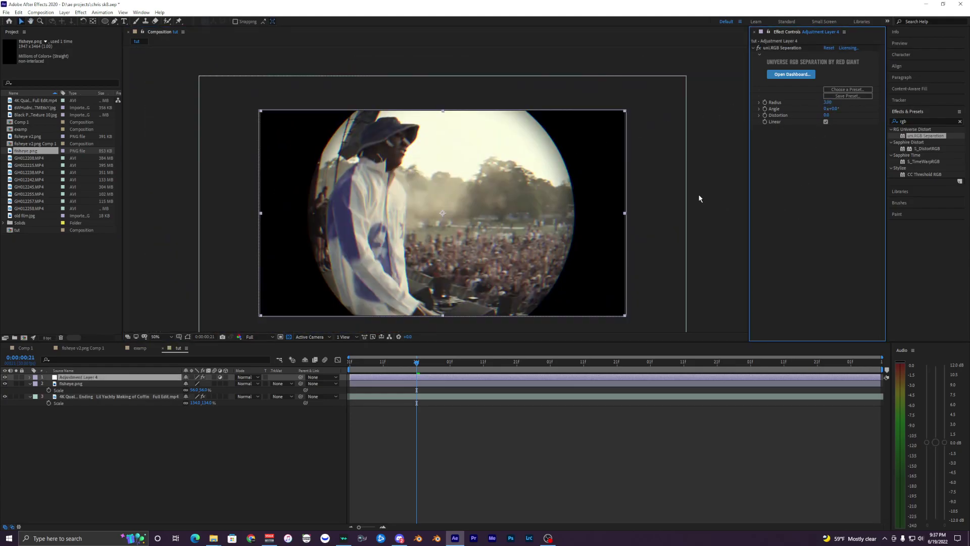
left_click(828, 102)
type("4")
key("Return")
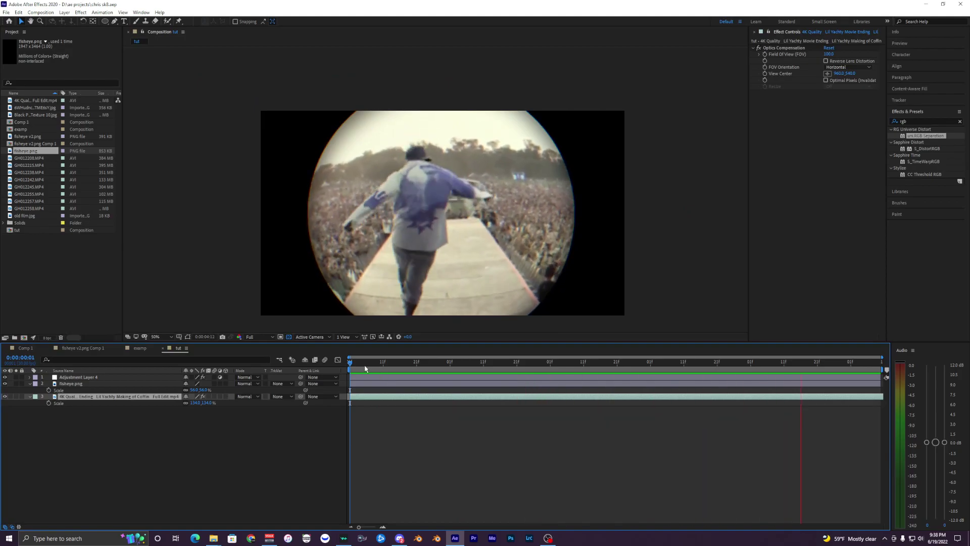
key("space")
left_click(381, 411)
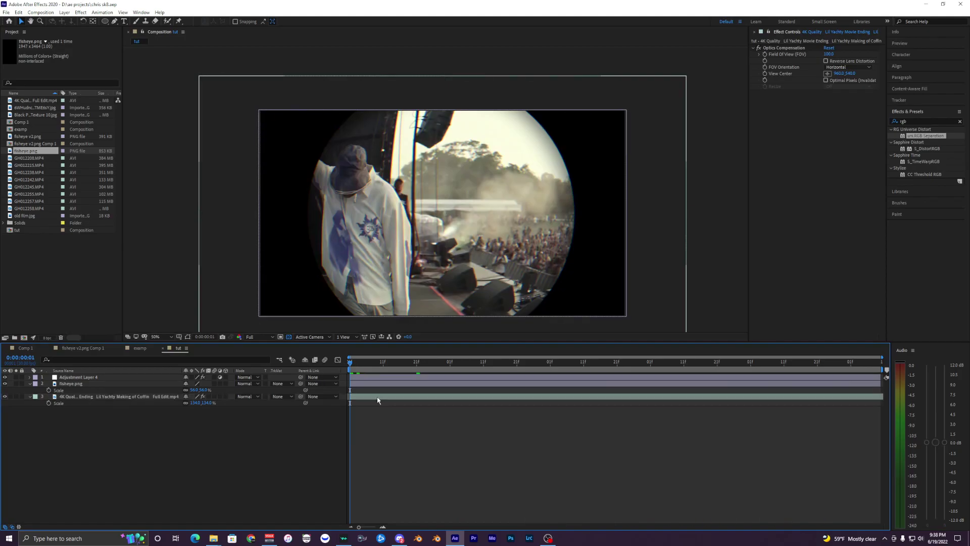
left_click(378, 398)
left_click(365, 384)
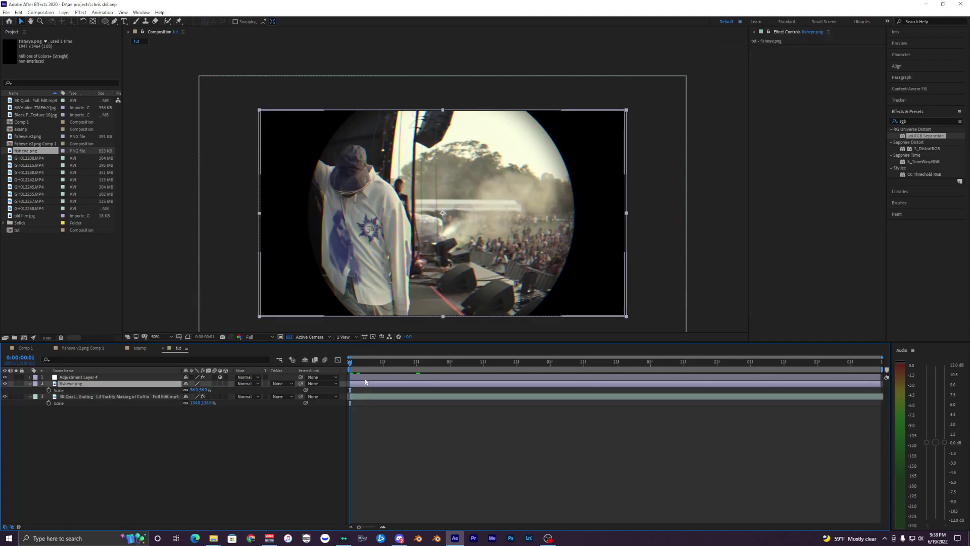
left_click(365, 378)
left_click(365, 385)
left_click(366, 397)
left_click(369, 379)
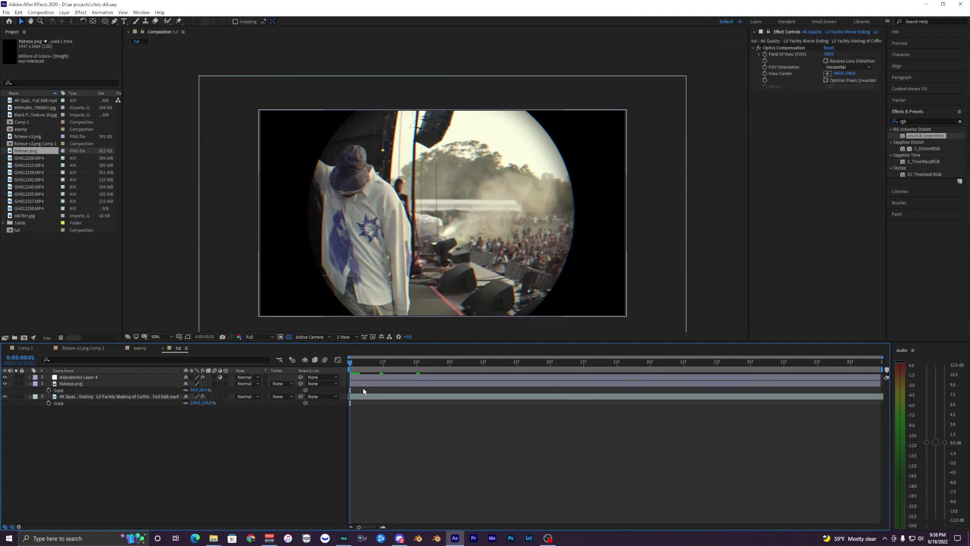
- Collapse the fisheye.png layer's properties and apply the Lumetri Color effect to that layer
left_click(30, 384)
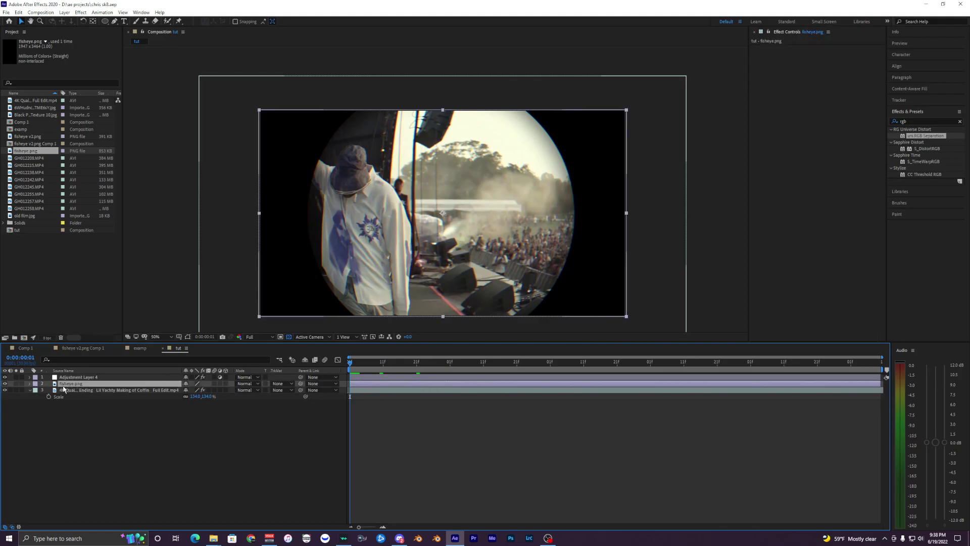
left_click(923, 122)
key("BackSpace")
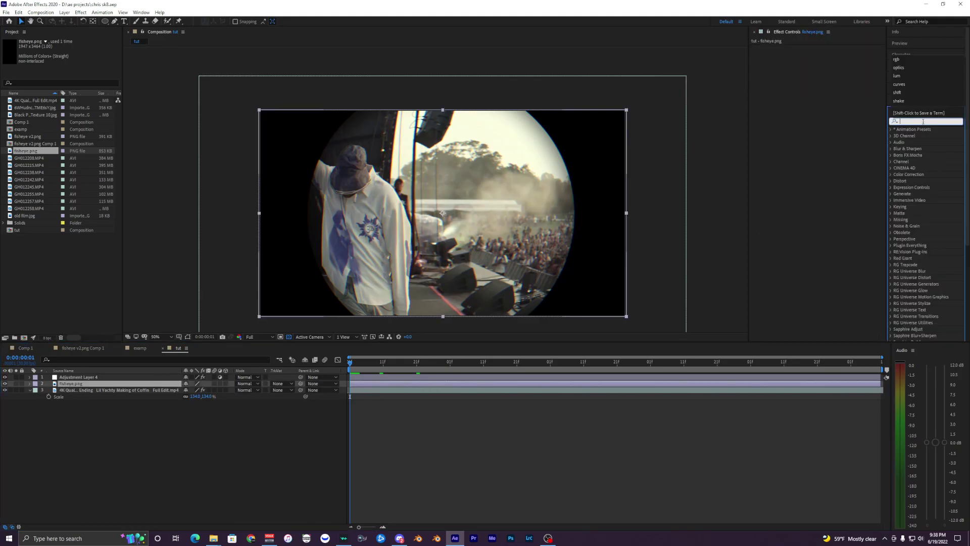
type("lum")
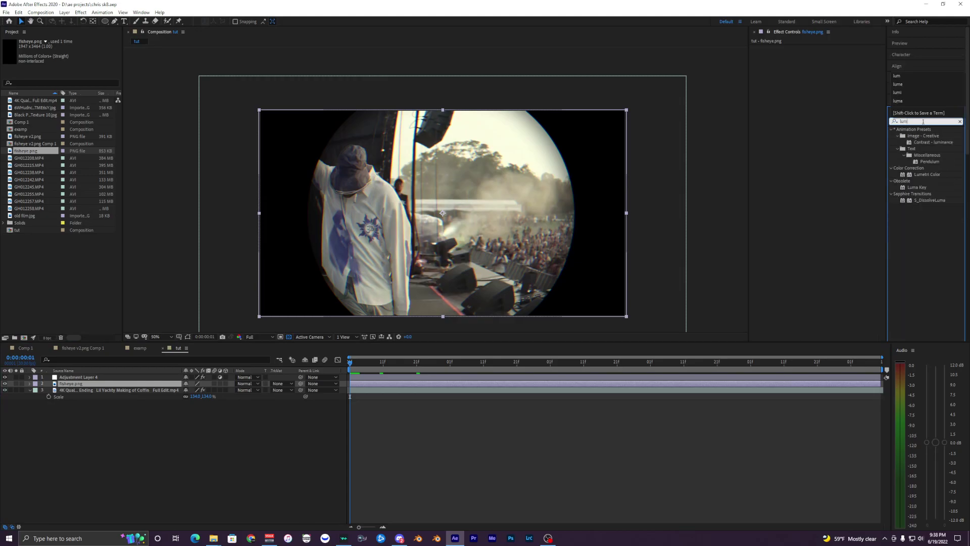
left_click_drag(928, 174, 379, 382)
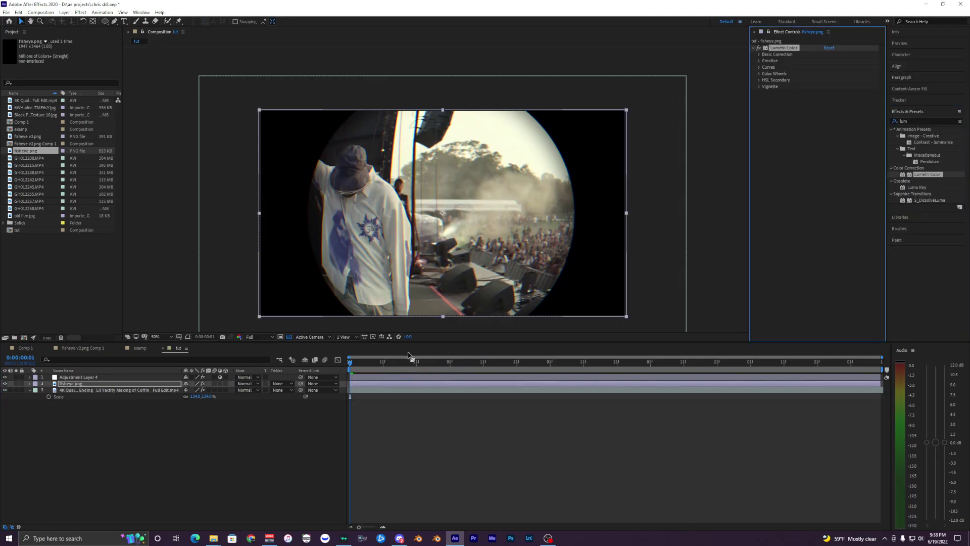
- Try Blacks values of 20, 5 and 10 in the fisheye overlay's Lumetri Color basic correction
left_click(758, 54)
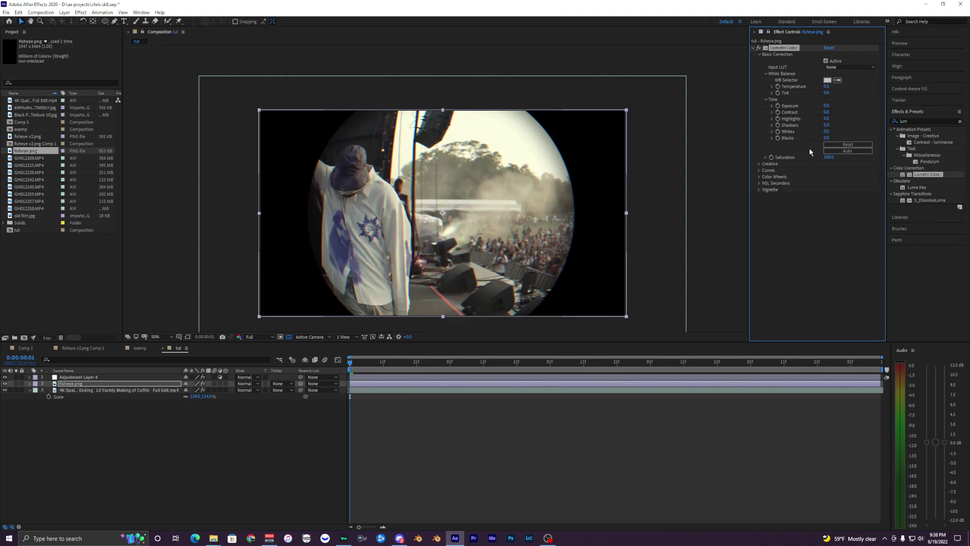
left_click(826, 138)
type("20")
key("Return")
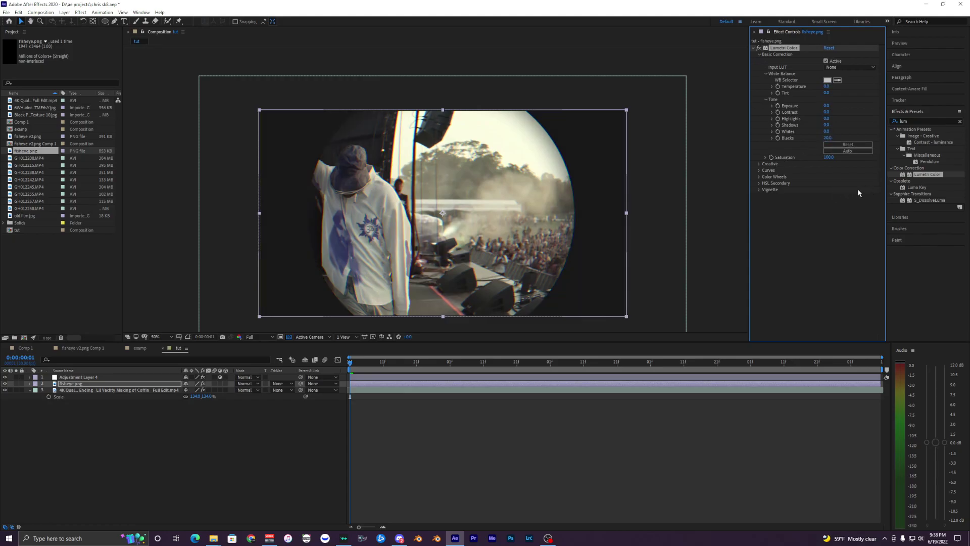
left_click(827, 138)
type("10")
key("BackSpace")
key("BackSpace")
type("5")
key("Return")
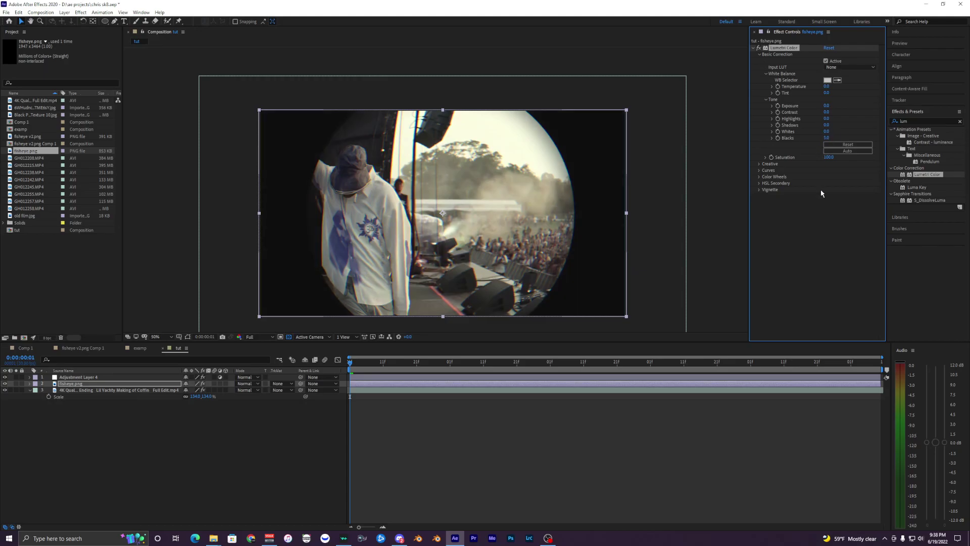
left_click(826, 138)
type("10")
key("Return")
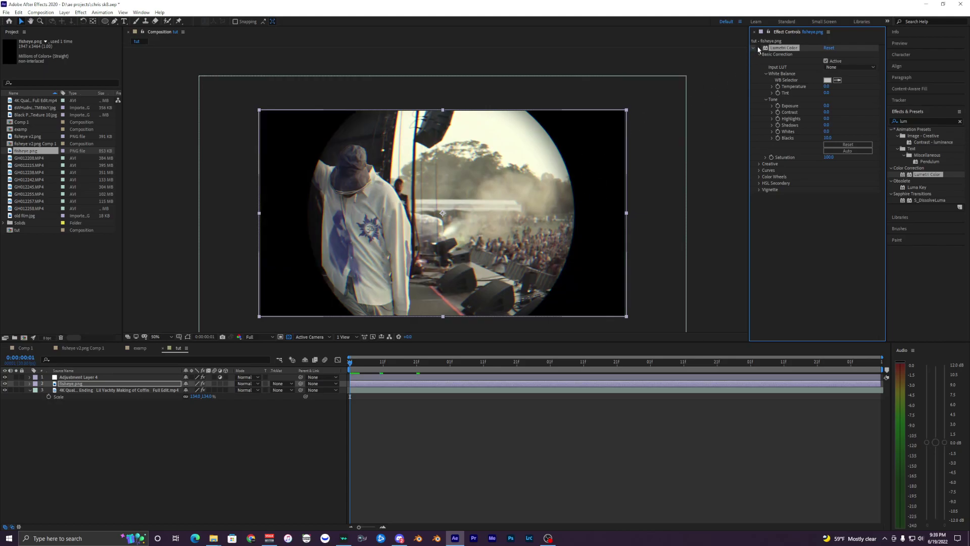
- Set the fisheye overlay's Lumetri Blacks to 7 and play back the start of the composition
left_click(827, 138)
type("5")
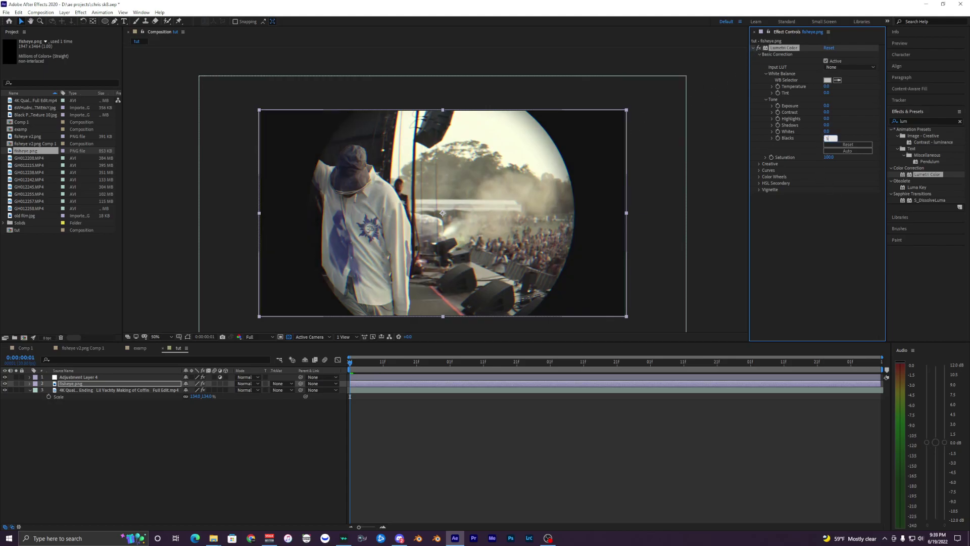
key("Return")
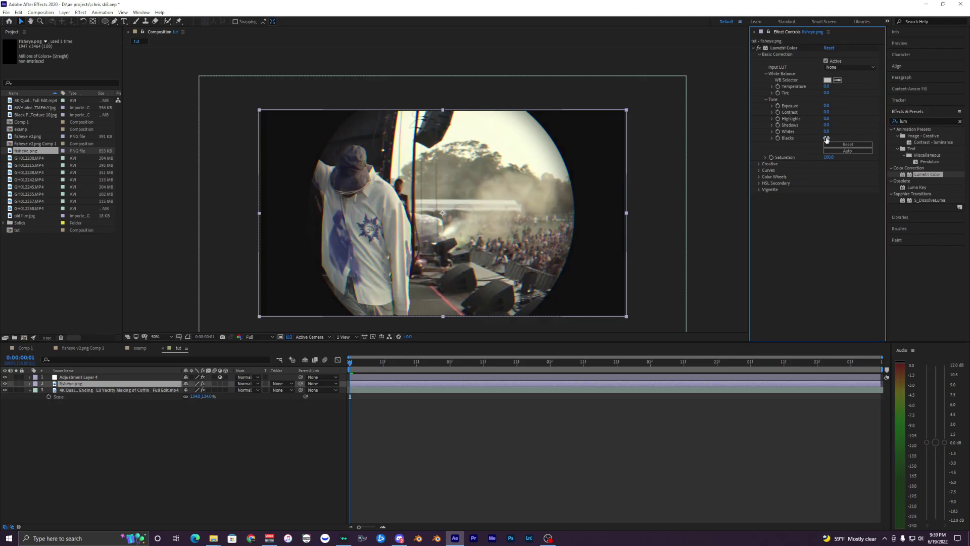
left_click(310, 367)
left_click(403, 428)
key("space")
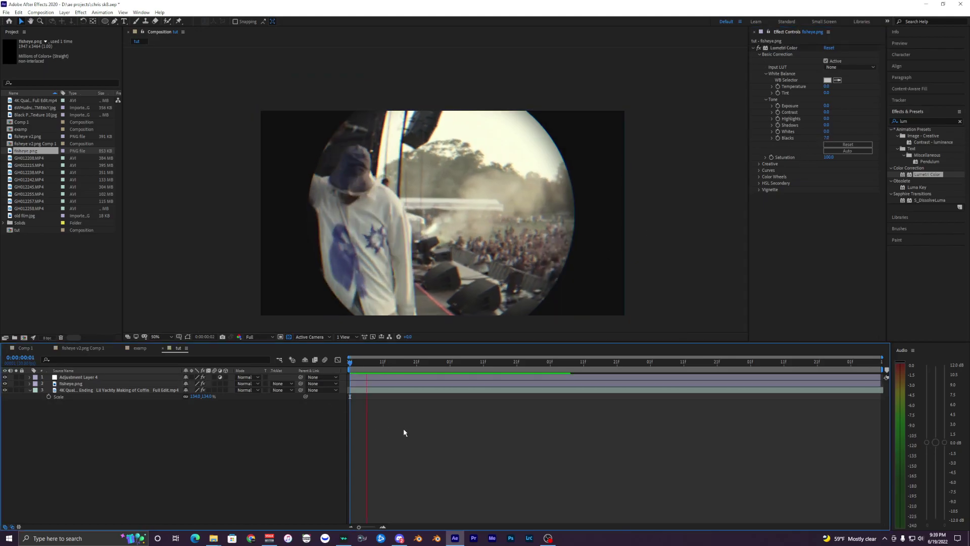
key("space")
- Apply a Gaussian Blur effect to the fisheye.png layer and inspect the edge of the lens circle
left_click(393, 383)
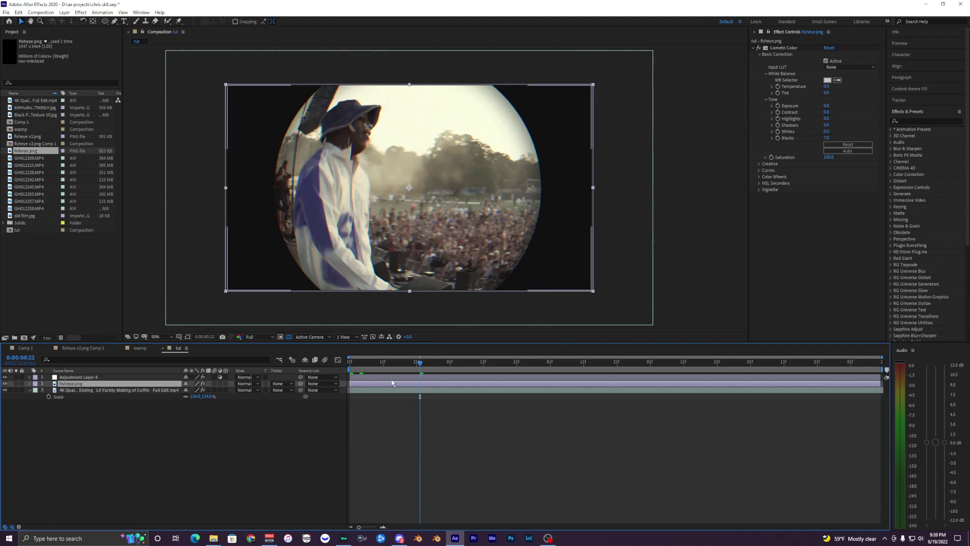
left_click(925, 121)
type("gaus")
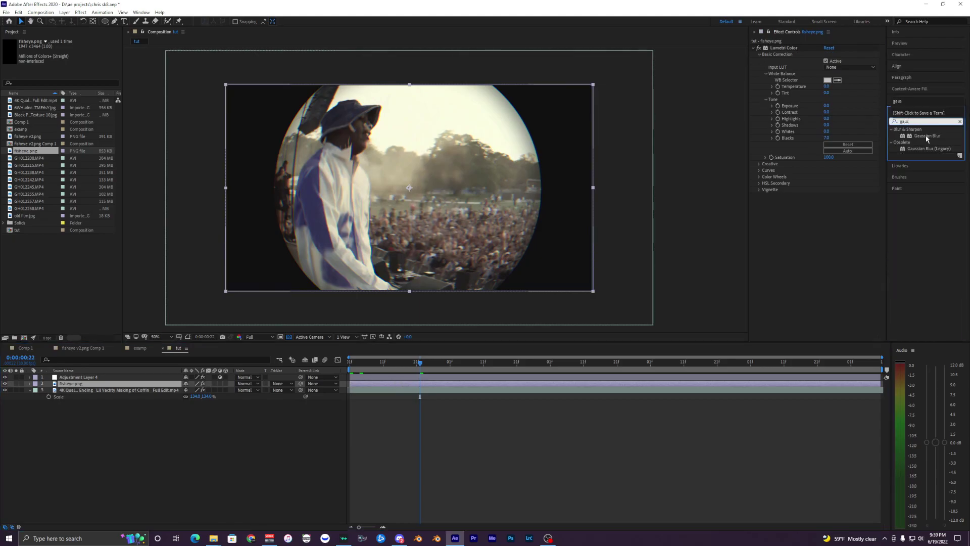
left_click_drag(927, 136, 268, 186)
scroll(267, 185, "up", 2)
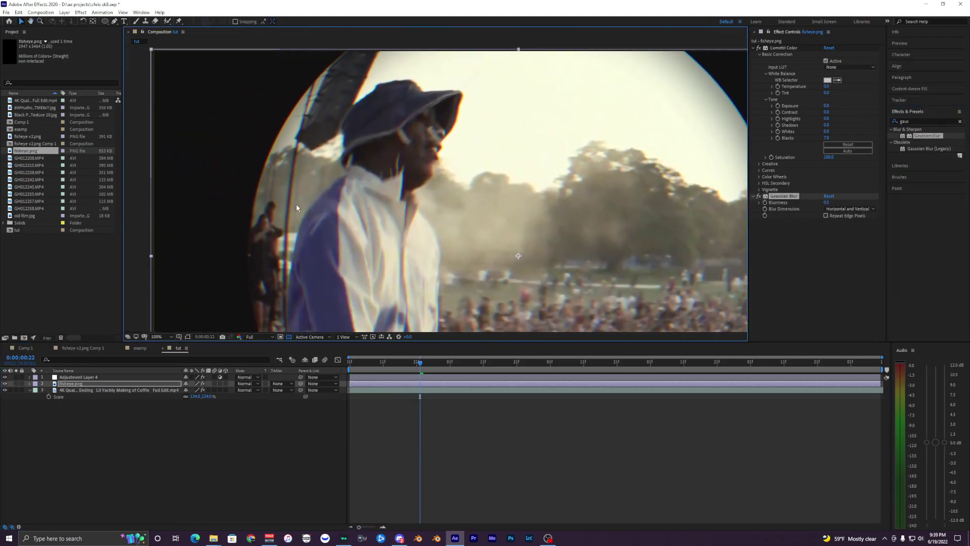
scroll(283, 167, "up", 1)
scroll(337, 198, "down", 4)
scroll(410, 223, "up", 1)
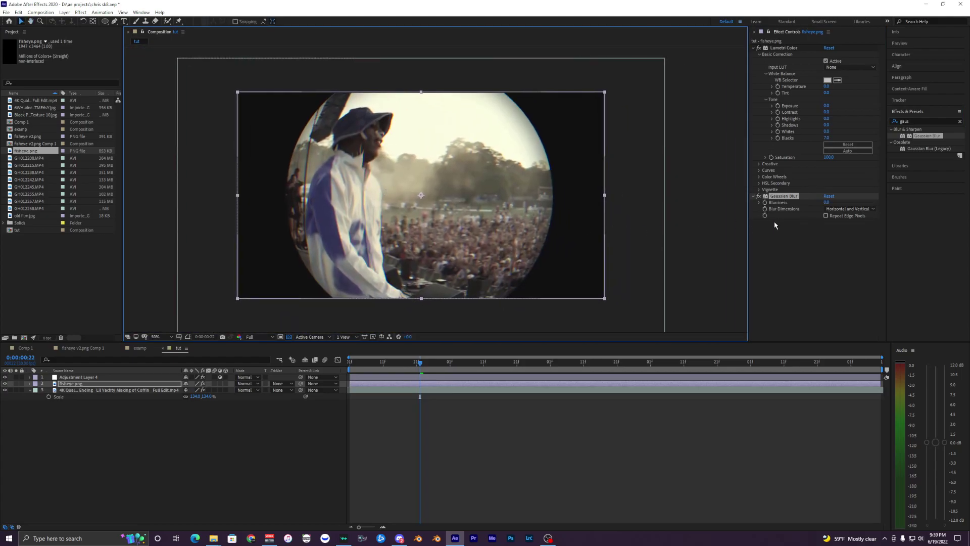
- Give the fisheye overlay's Gaussian Blur some blurriness and place the effect above Lumetri Color
left_click(827, 202)
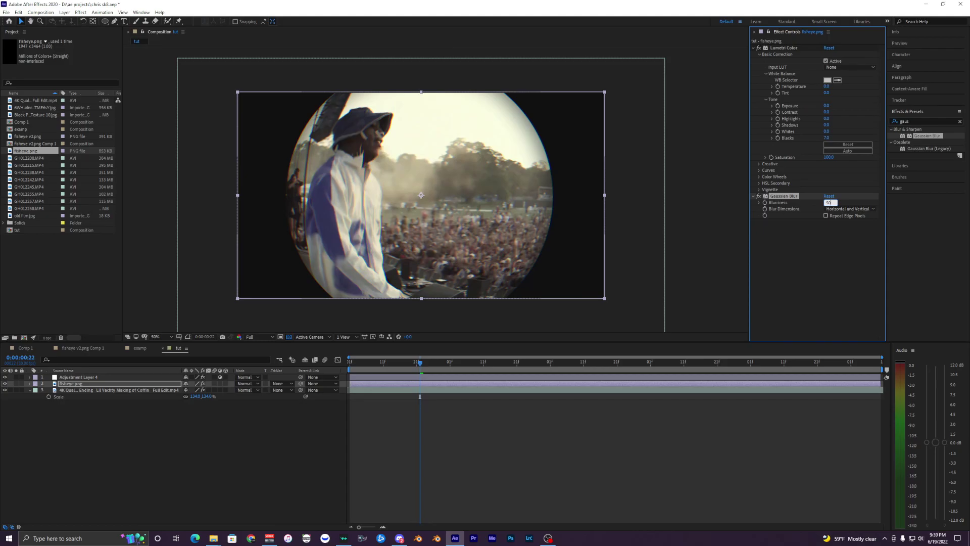
key("Return")
left_click_drag(784, 196, 763, 43)
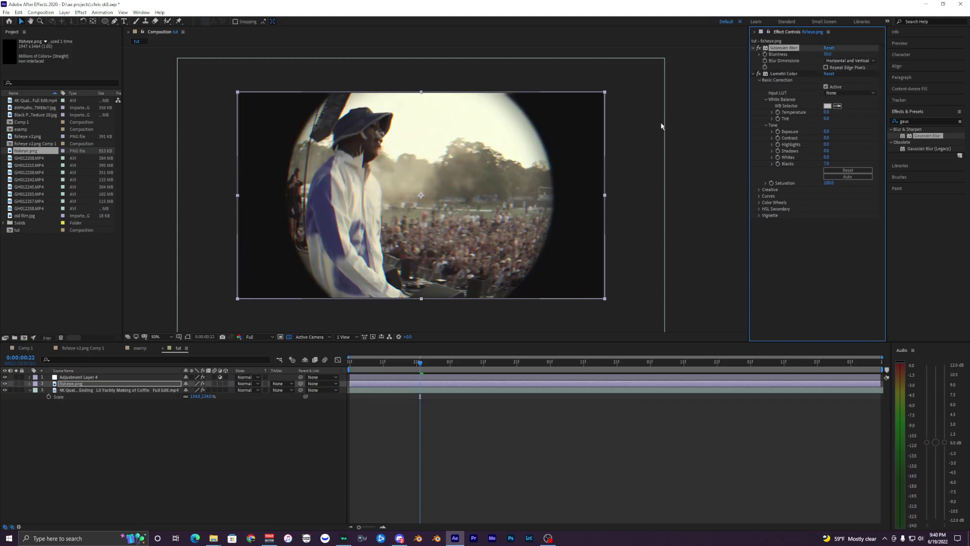
- Turn on Repeat Edge Pixels for the Gaussian Blur, compare the frame's upper edge with it off and on, and readjust the blurriness
left_click(826, 68)
scroll(477, 197, "up", 2)
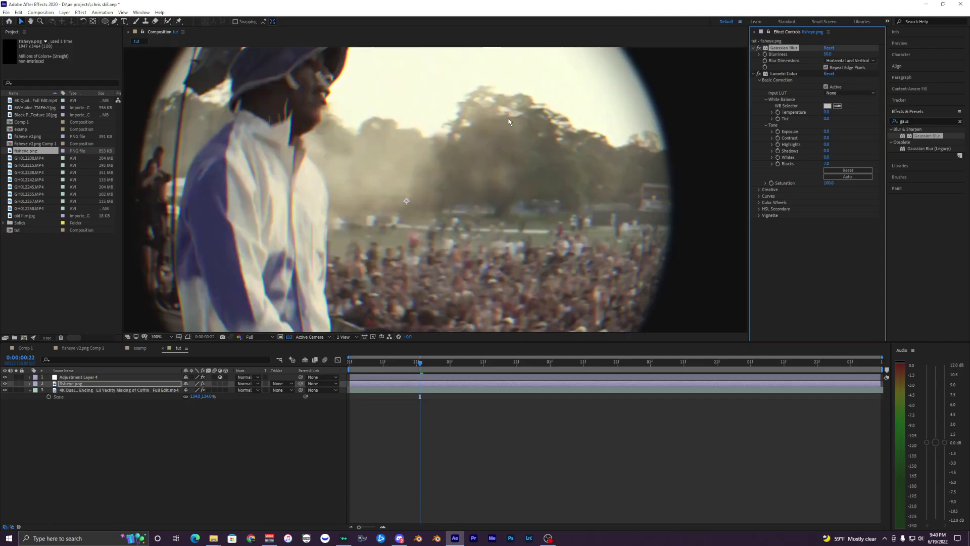
left_click_drag(426, 131, 426, 349)
left_click_drag(556, 143, 510, 276)
left_click(826, 68)
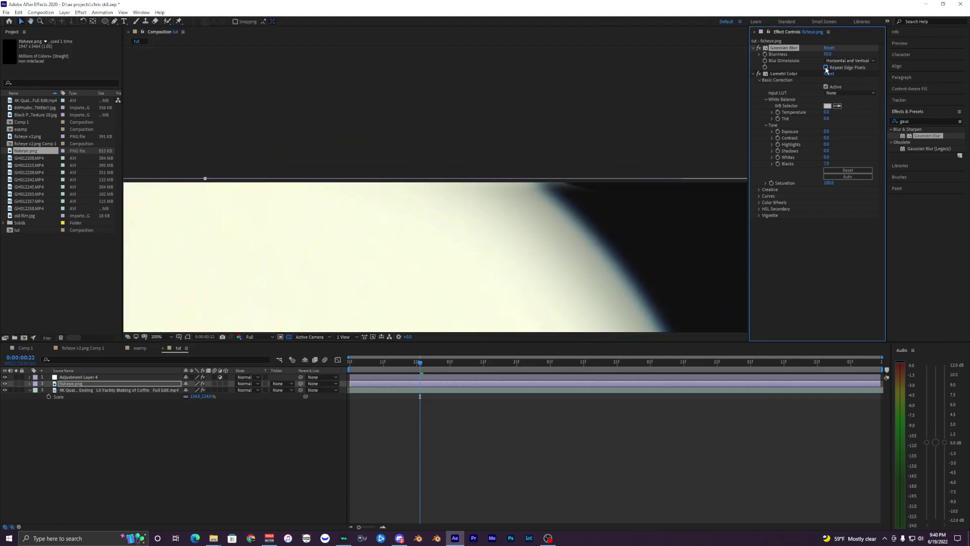
left_click(826, 67)
scroll(615, 172, "down", 2)
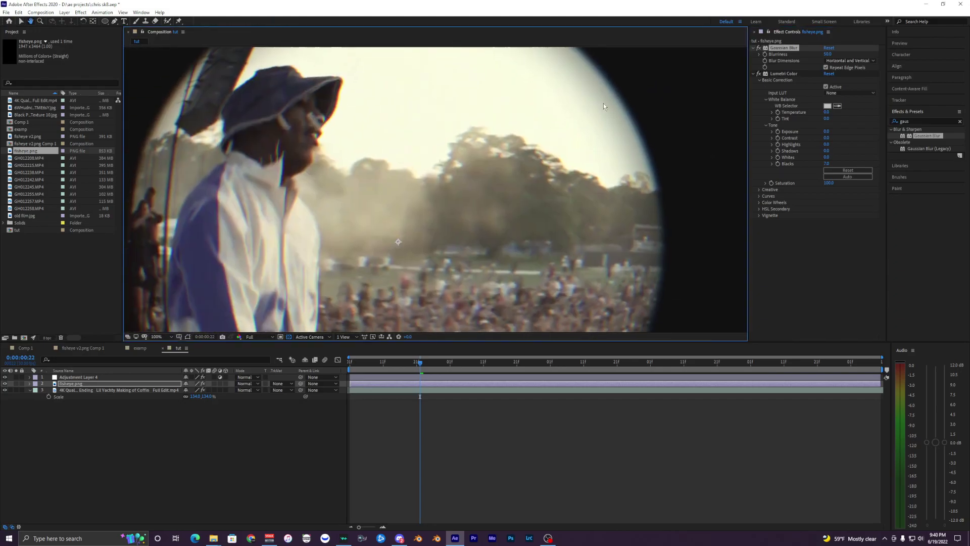
left_click(827, 54)
key("Return")
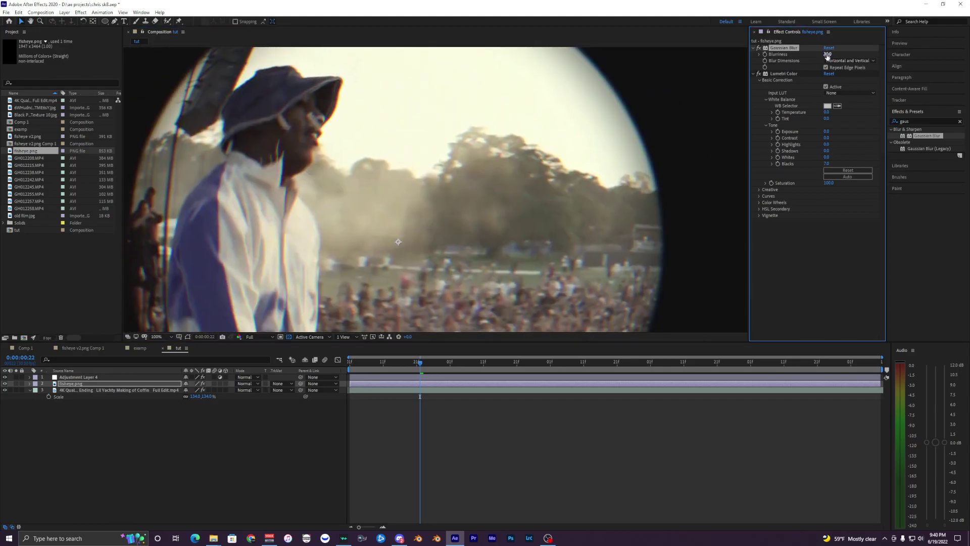
- Set the fisheye overlay's Gaussian Blur blurriness to 50 and compare the lens edge with the effect off and on
left_click(825, 54)
type("50")
key("Return")
scroll(604, 247, "down", 1)
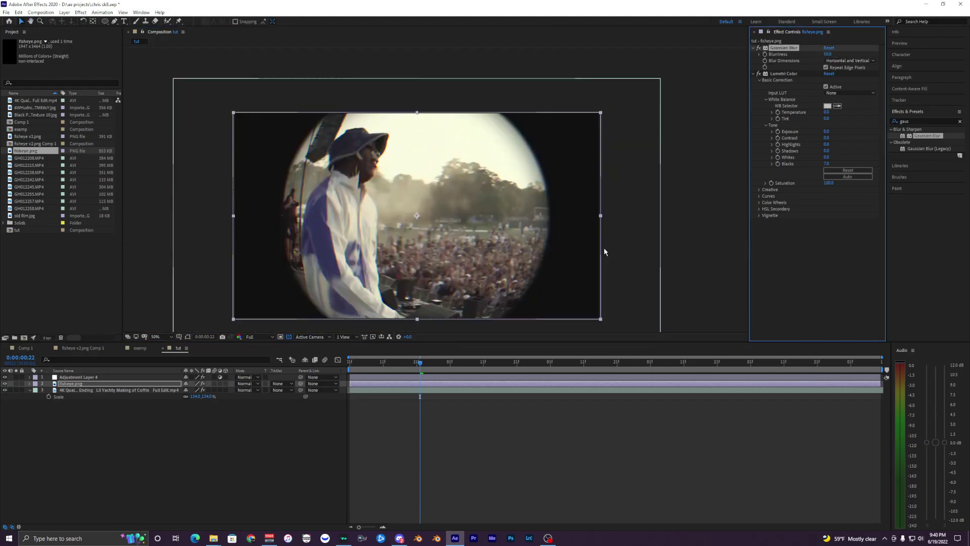
left_click_drag(498, 182, 516, 156)
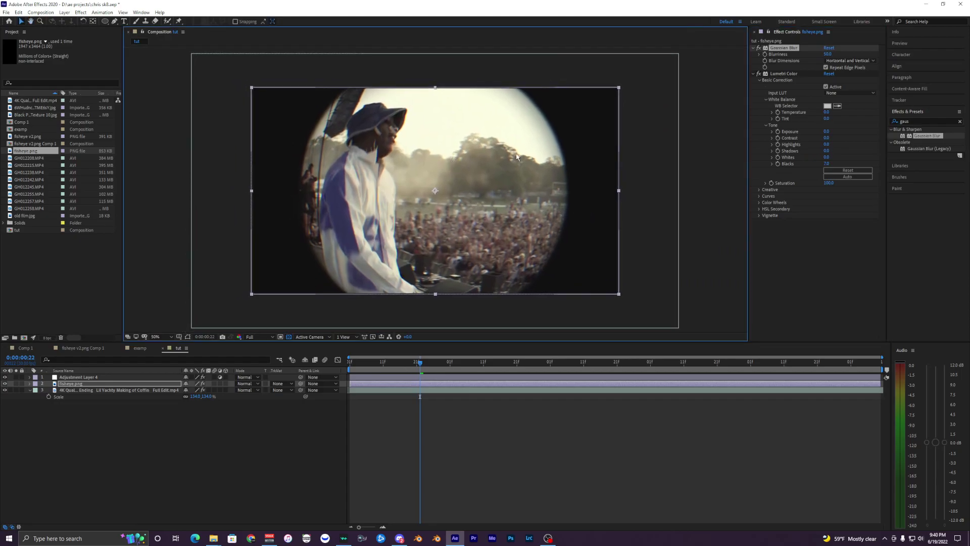
left_click(757, 49)
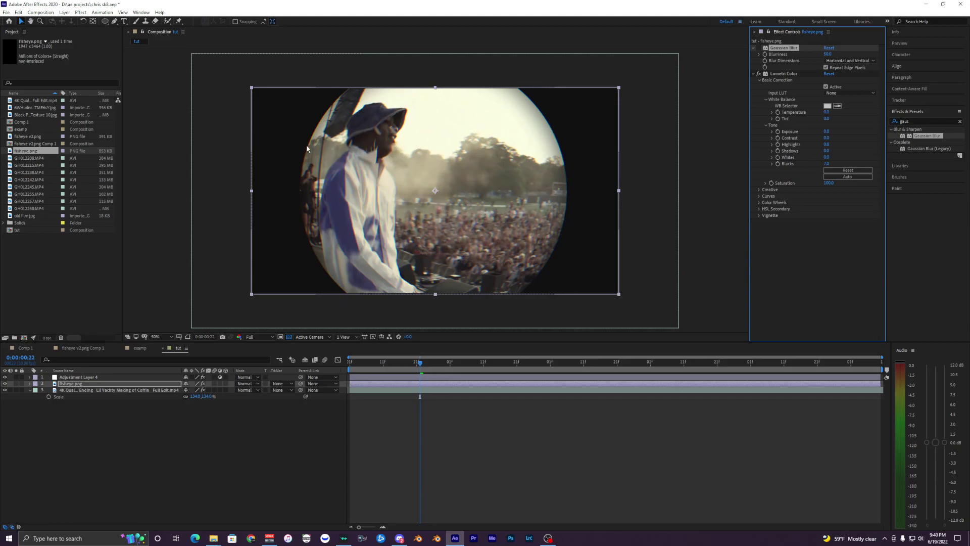
left_click(759, 48)
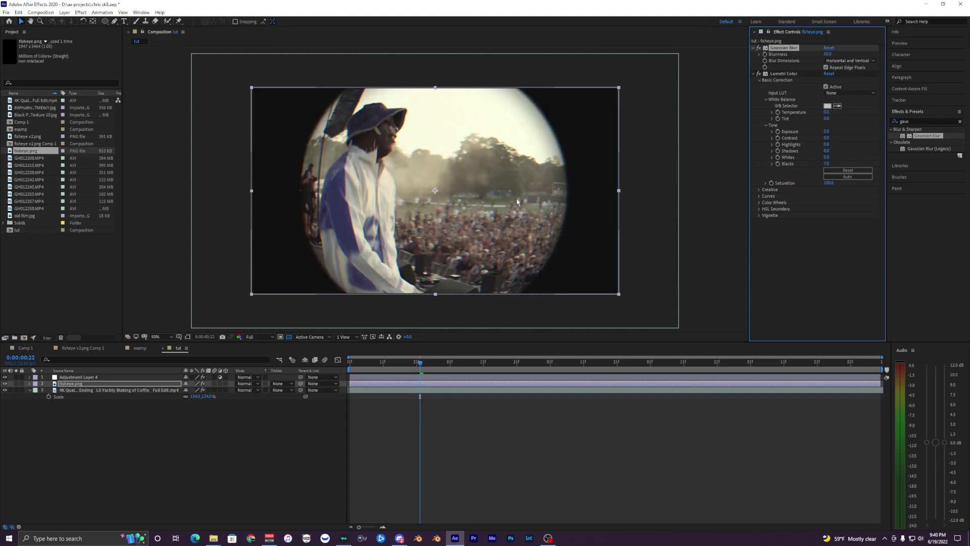
- Play back the composition from the start to review the softened lens edge
scroll(512, 201, "down", 1)
scroll(465, 199, "up", 1)
left_click_drag(443, 177, 444, 191)
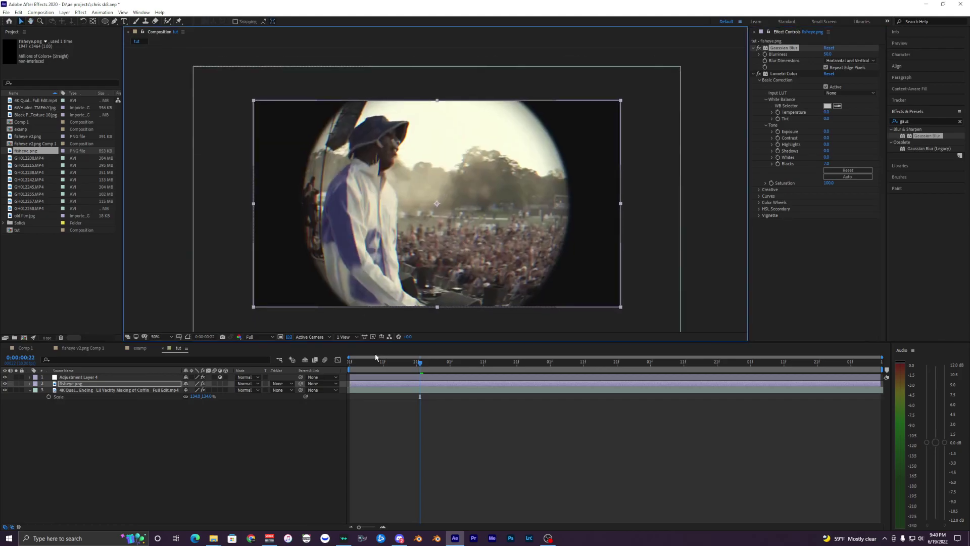
left_click(350, 358)
key("space")
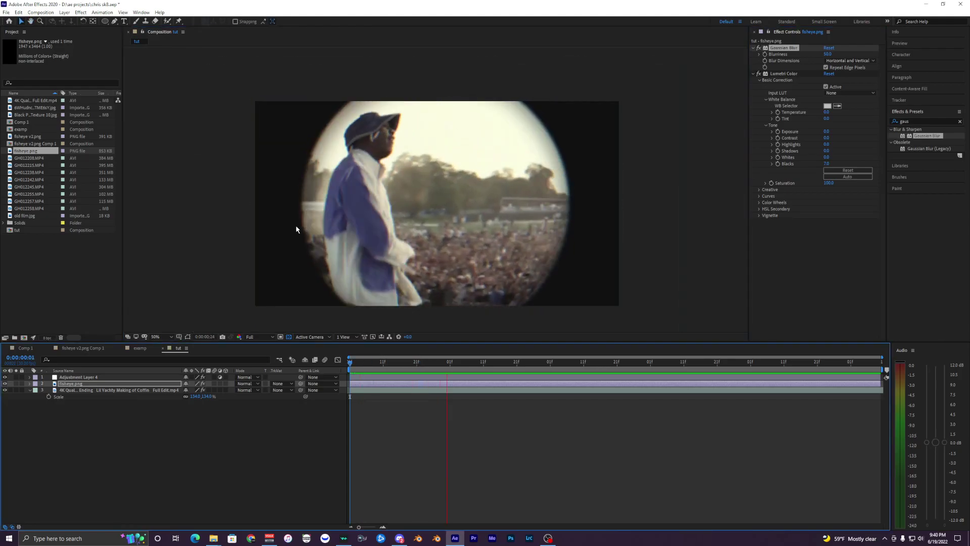
key("space")
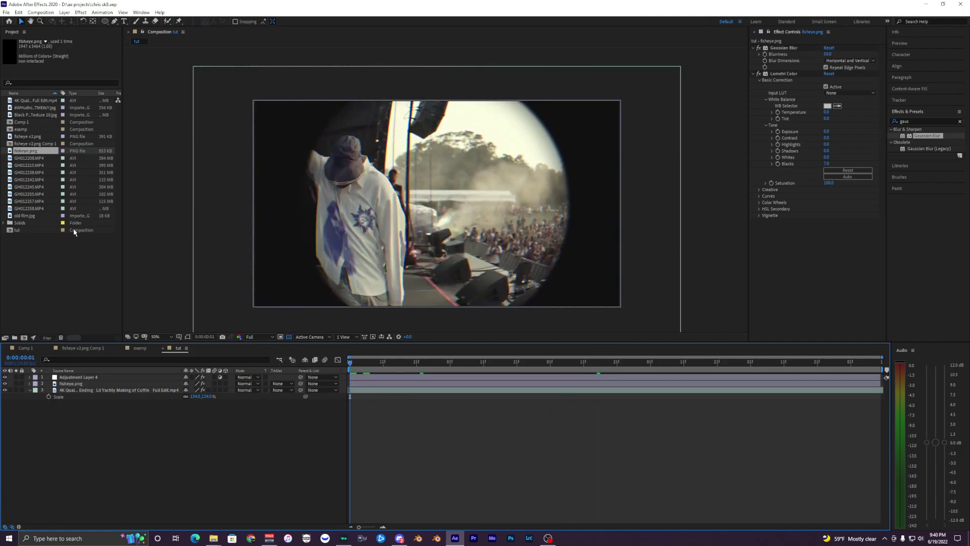
- Find the uni.VHS effect and apply it to the concert clip layer
left_click(399, 538)
left_click(396, 398)
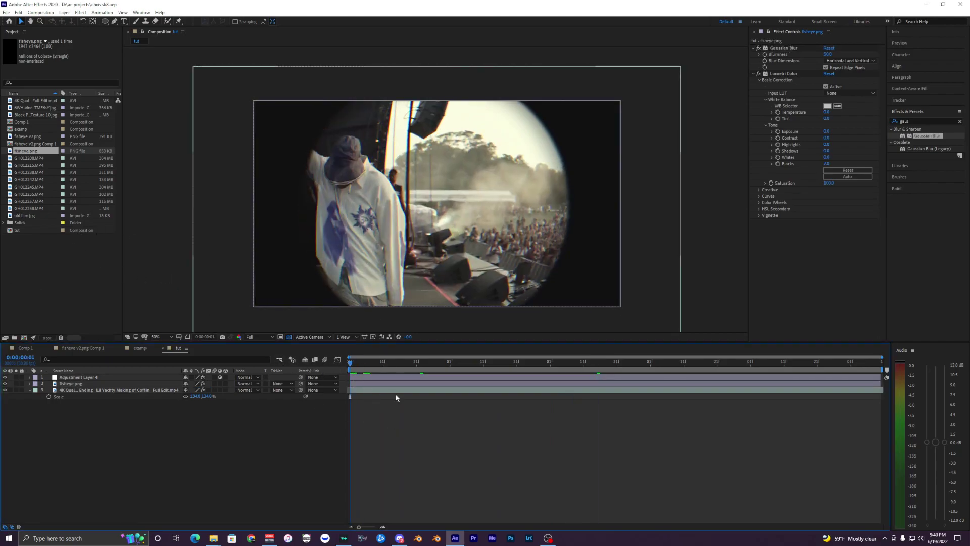
left_click(392, 392)
left_click(913, 121)
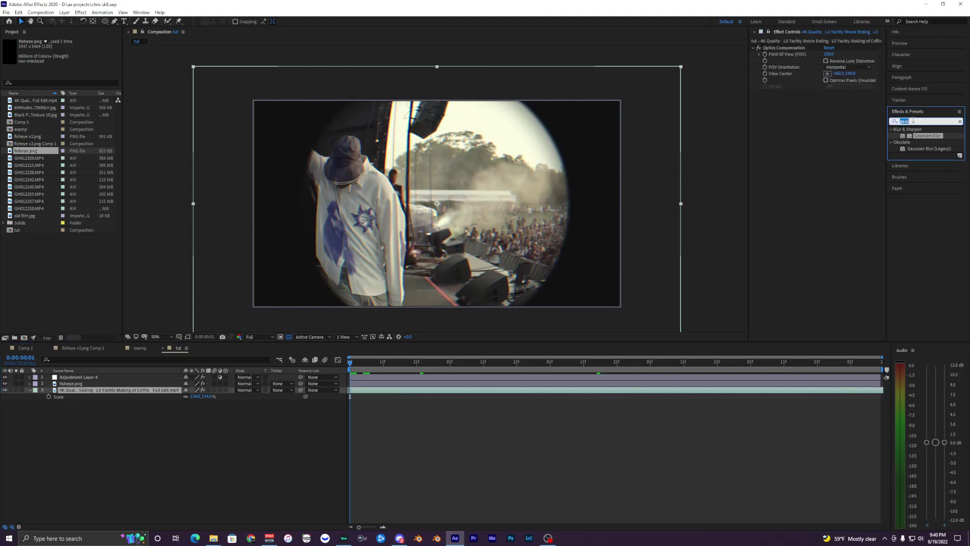
key("BackSpace")
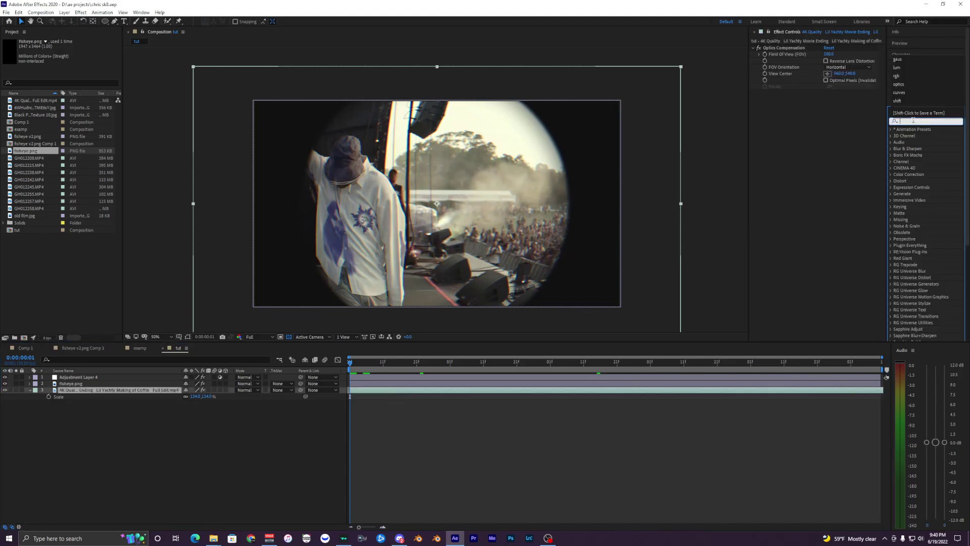
type("vhs")
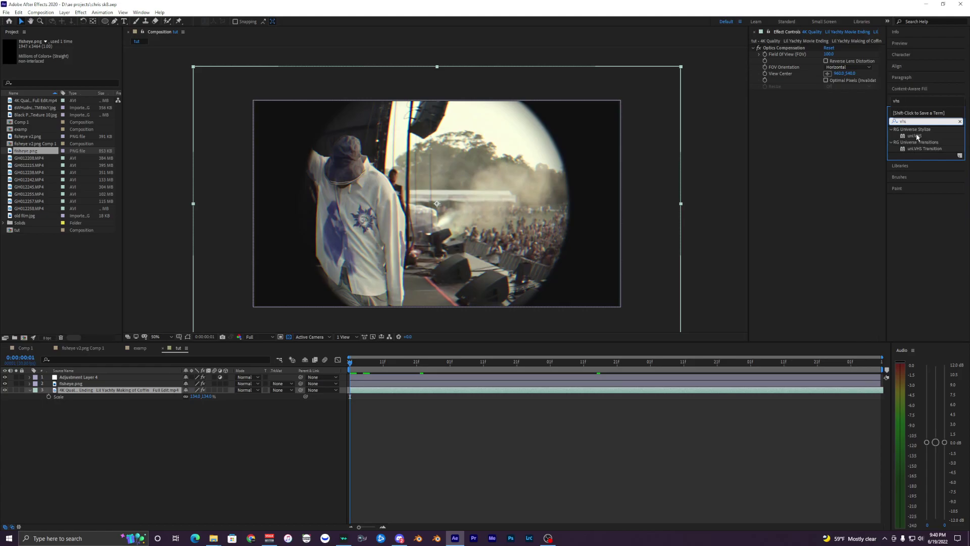
left_click_drag(917, 136, 377, 394)
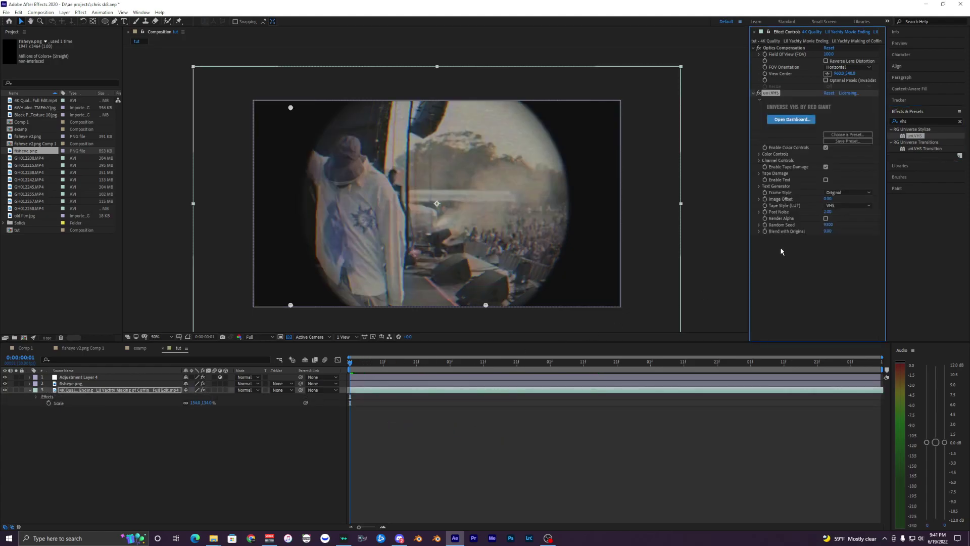
- Set uni.VHS Blend with Original to 40 and compare the frame with the effect off and on
left_click(827, 231)
type("30")
key("Return")
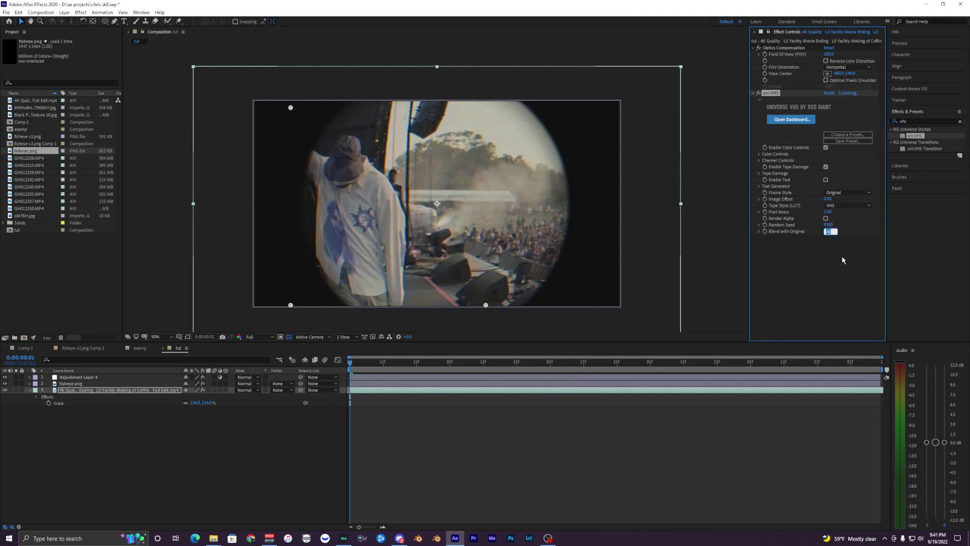
key("Return")
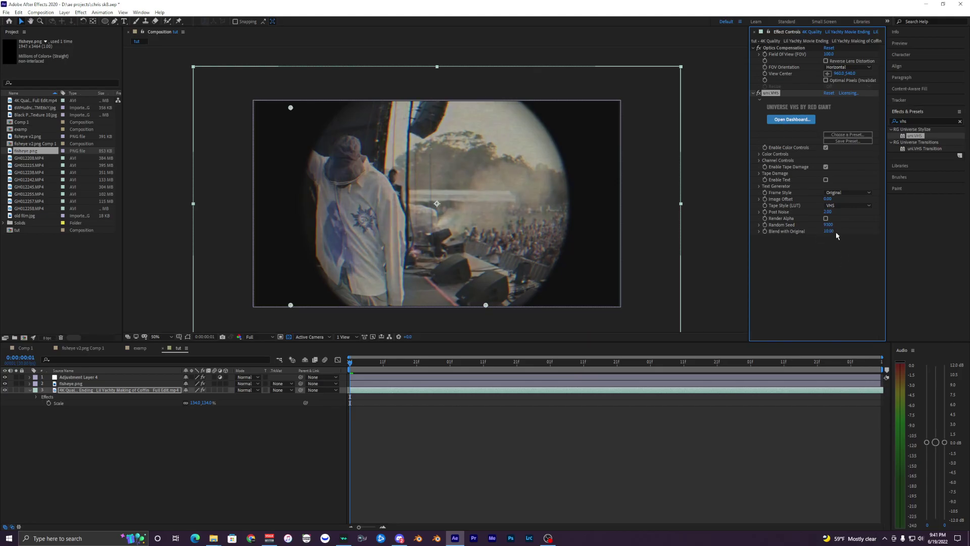
left_click_drag(825, 231, 829, 230)
left_click(758, 94)
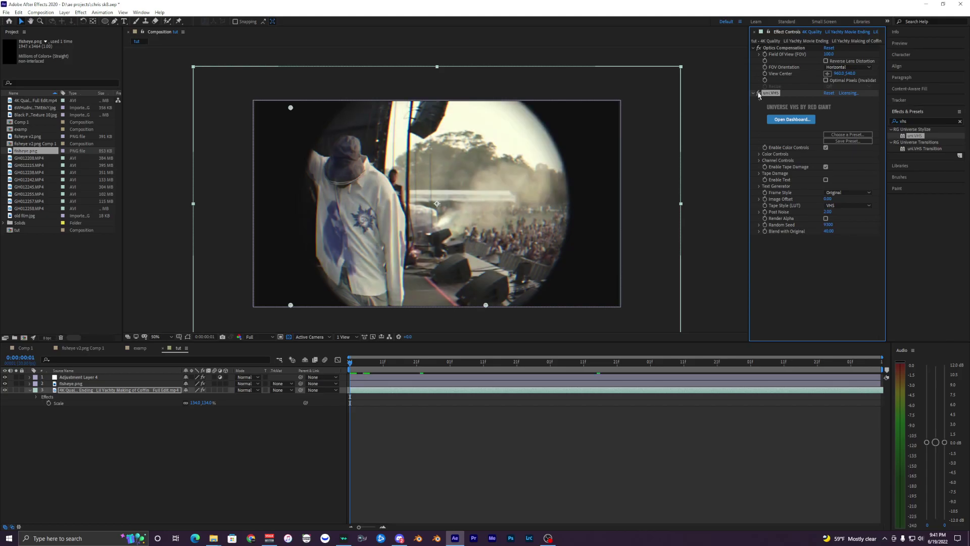
left_click(757, 93)
left_click(780, 273)
- Search the effects for glow and apply uni.Glow to the concert clip, discarding a first try with uni.Edge Glow
left_click(910, 123)
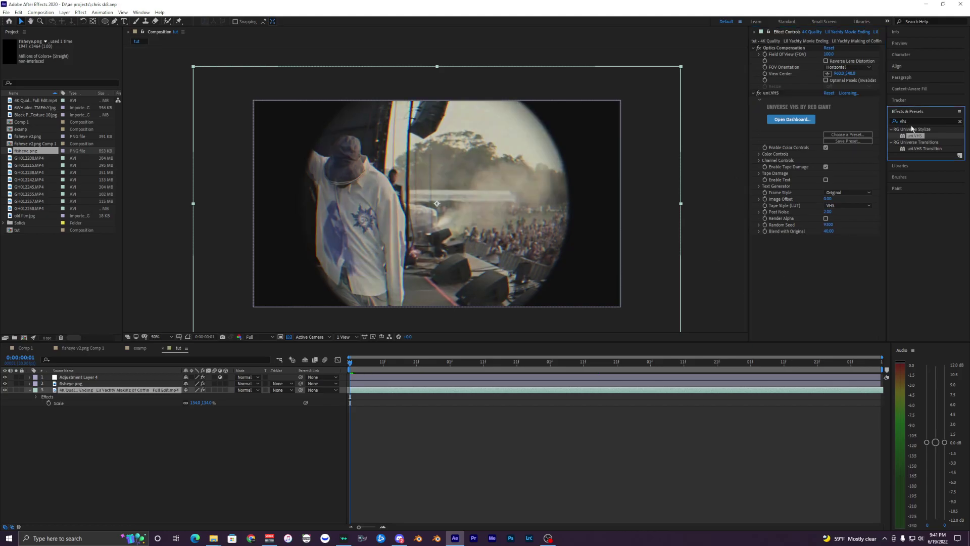
left_click(927, 120)
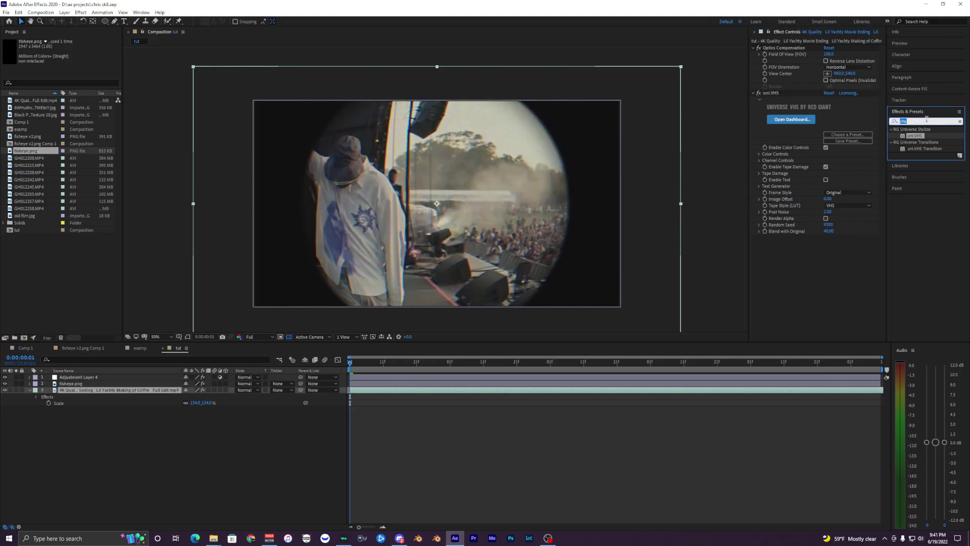
type("glow")
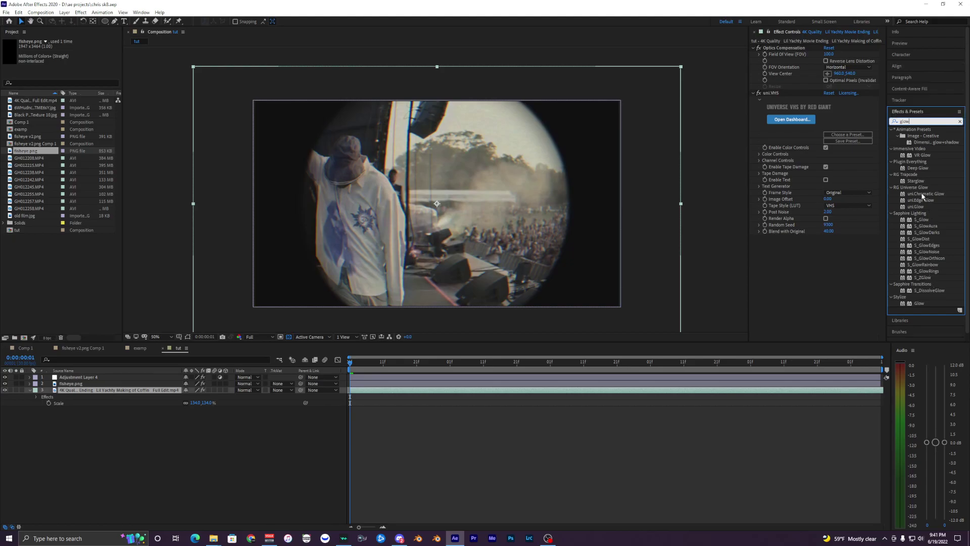
left_click_drag(920, 200, 387, 394)
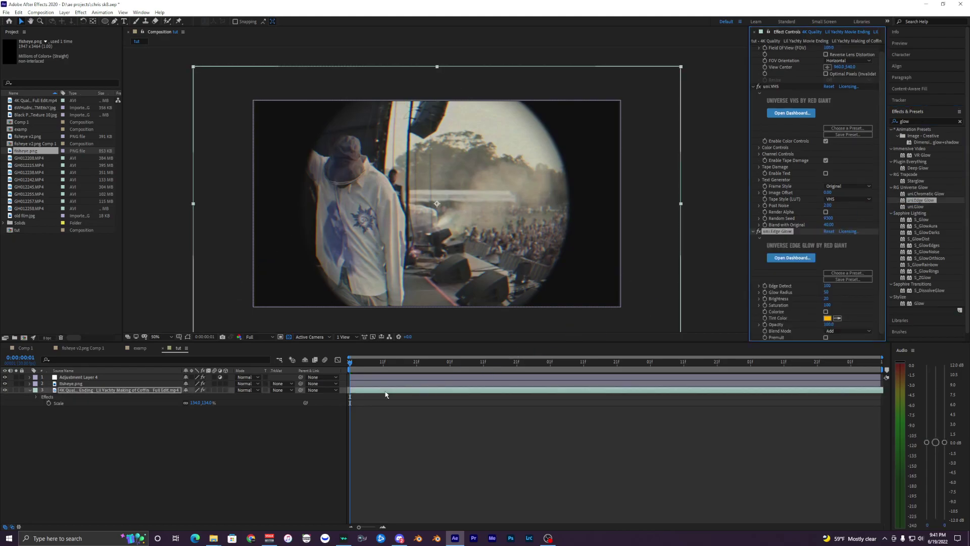
key("Delete")
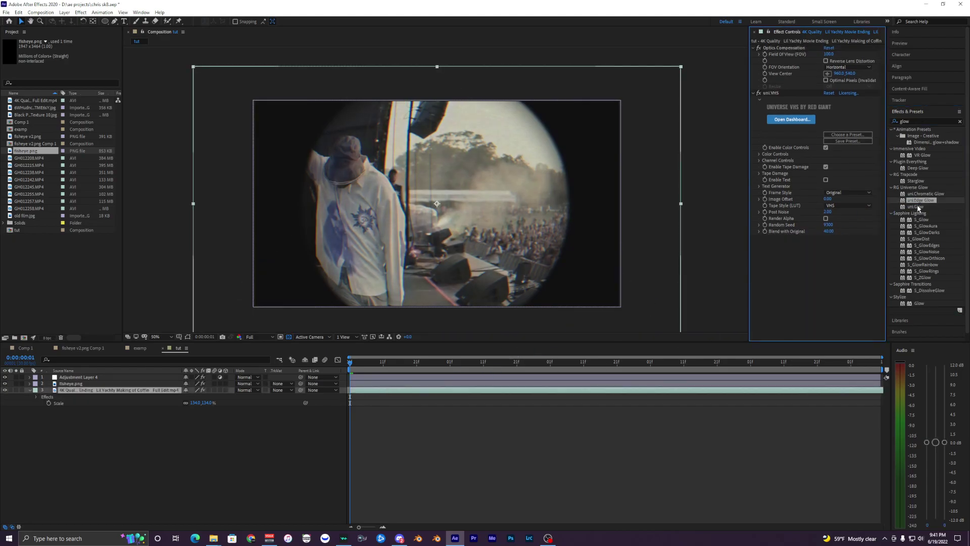
left_click_drag(915, 207, 858, 245)
- Raise the uni.Glow Threshold on the concert clip and play back the composition from the start
key("space")
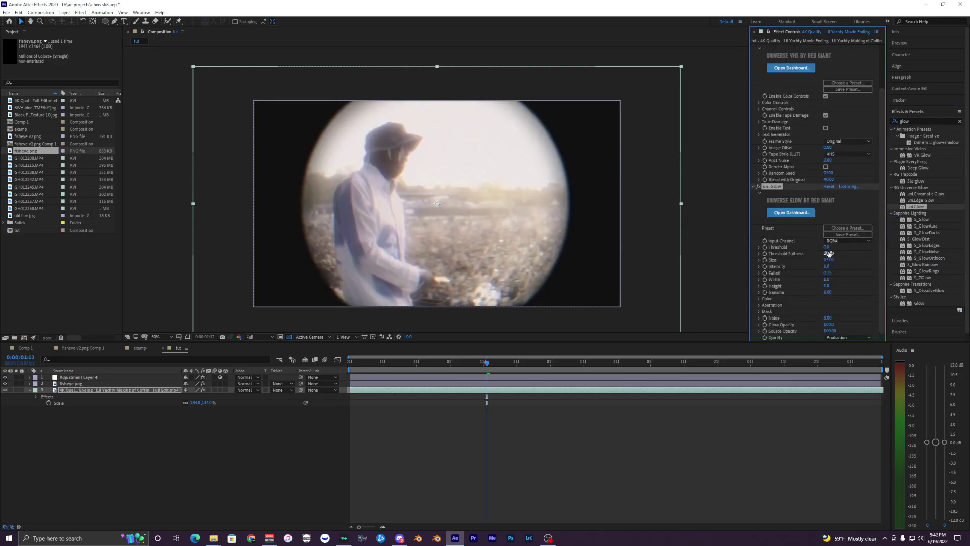
mouse_move(827, 247)
left_mouse_down()
mouse_move(867, 246)
mouse_move(827, 247)
left_mouse_up()
key("Home")
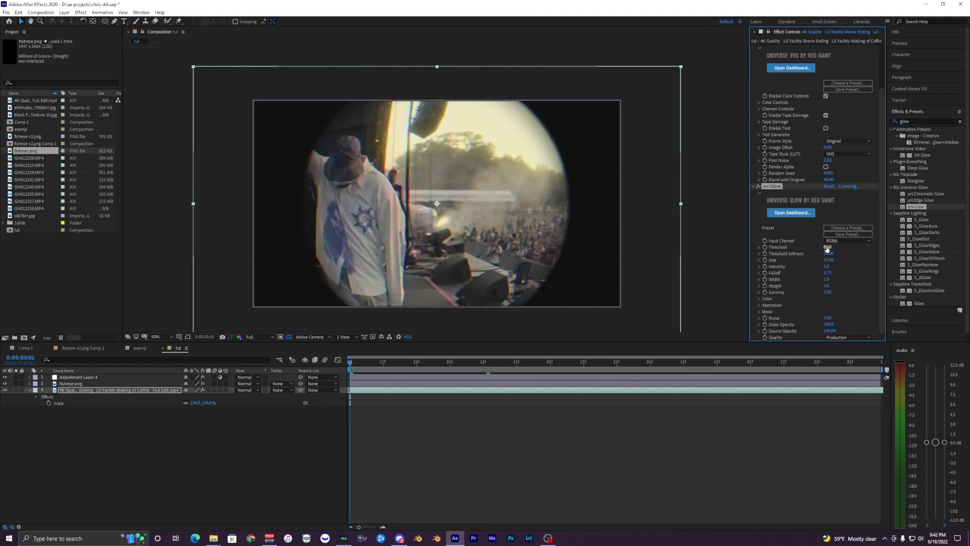
key("space")
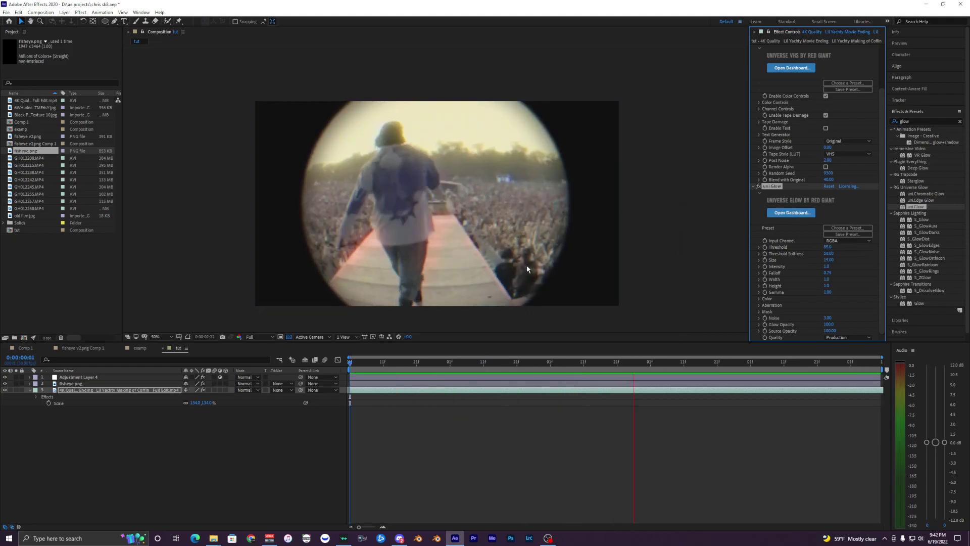
key("space")
- Set the uni.Glow Threshold to 66 and preview the clip again from near the start
left_click(827, 246)
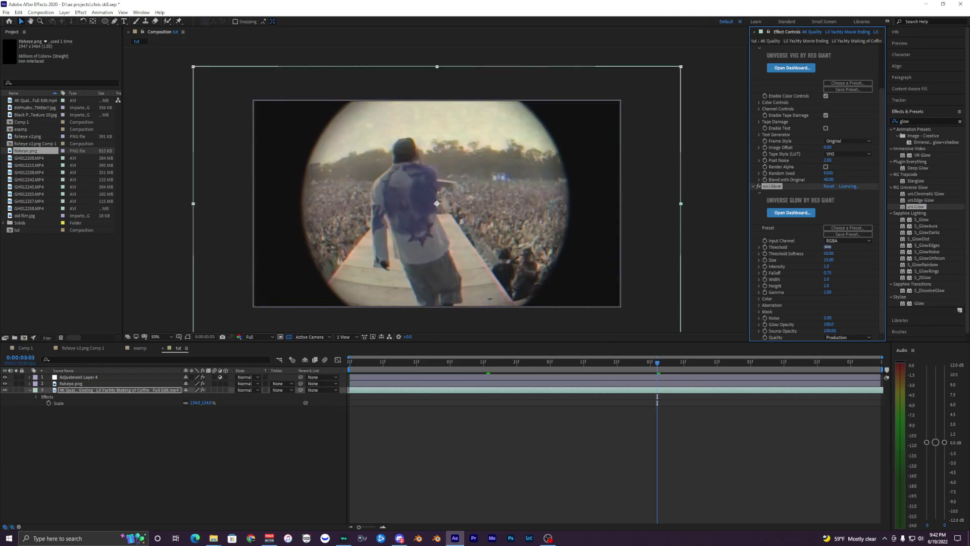
type("66")
key("Return")
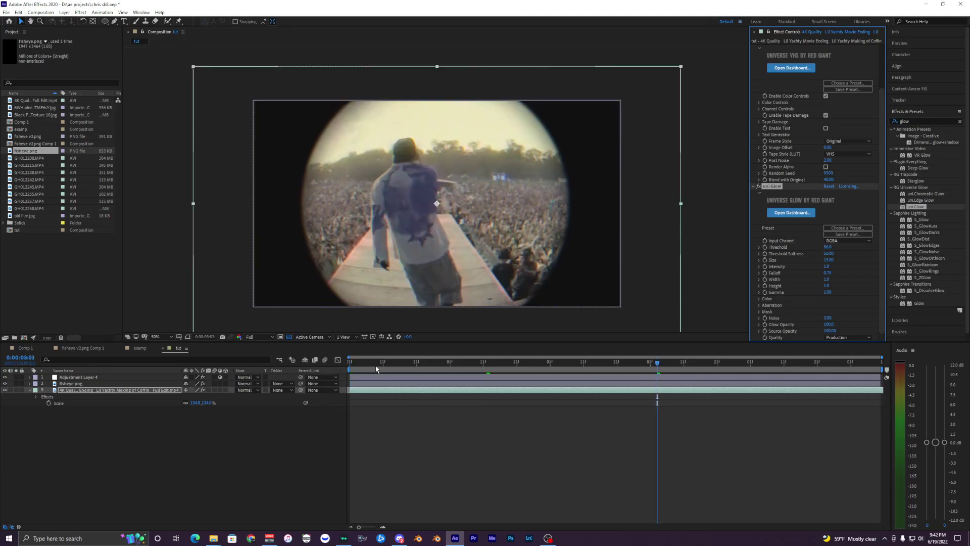
left_click_drag(377, 370, 355, 371)
key("space")
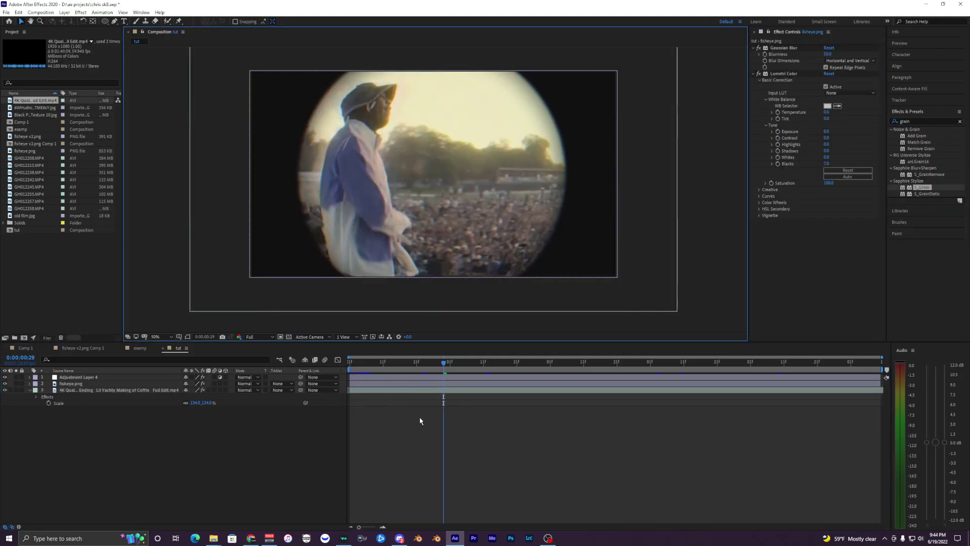
- Apply the S_Grain effect to the fisheye.png layer and set its Color Amplitude to 0.03
left_click(446, 386)
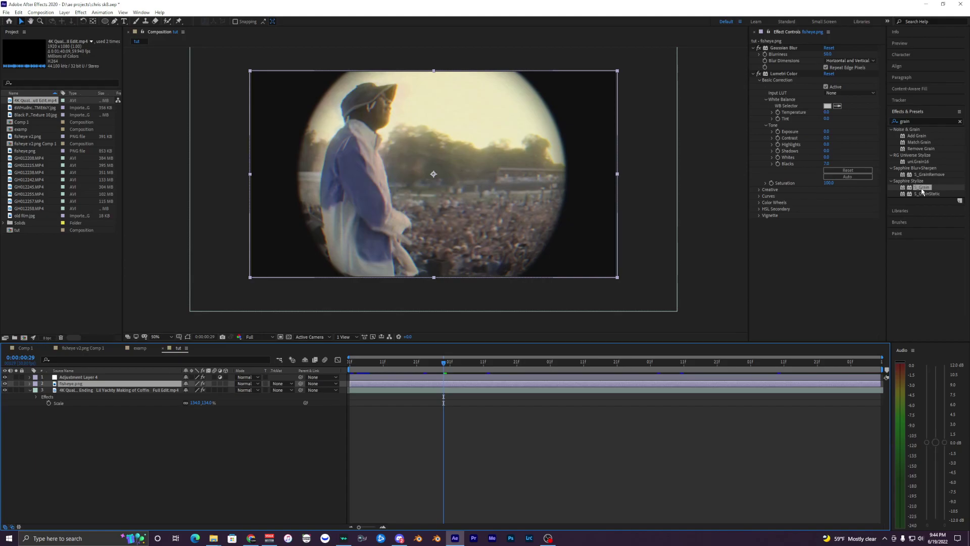
left_click_drag(923, 191, 426, 384)
key("slash")
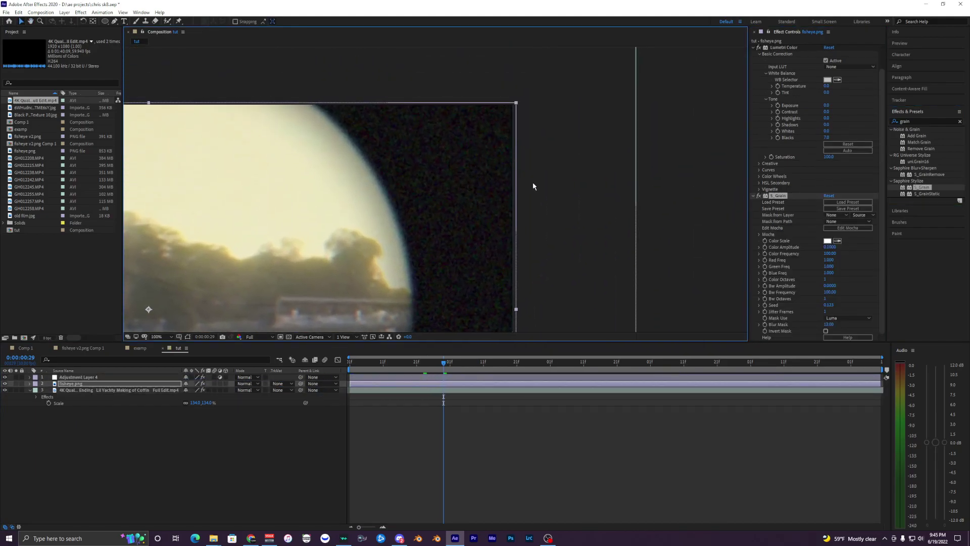
left_click(829, 247)
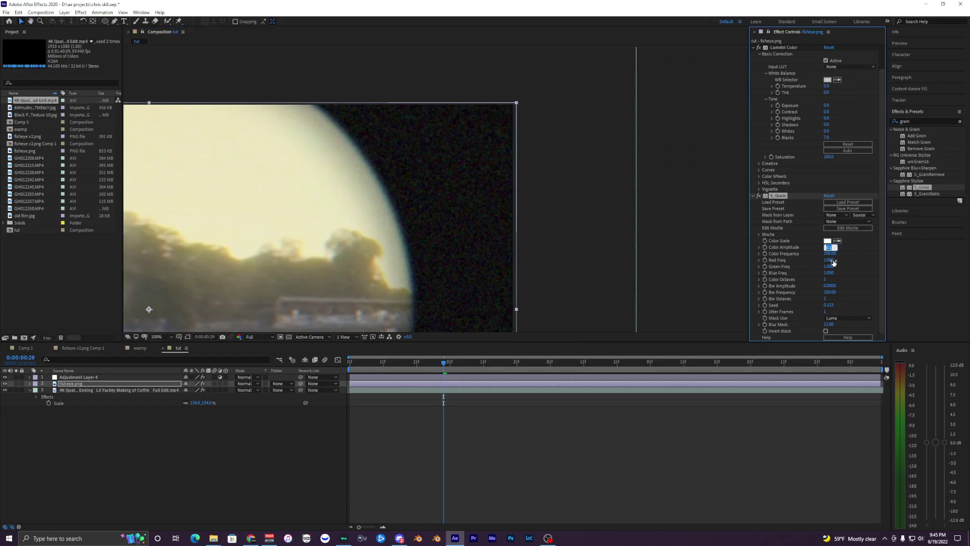
type("0.03")
key("Return")
- Fine-tune the S_Grain Color Amplitude by trying 0.02 and 0.03, checking the grain in the black area around the lens
left_click(827, 247)
type("0.02")
key("Return")
scroll(535, 158, "down", 4)
scroll(517, 147, "up", 4)
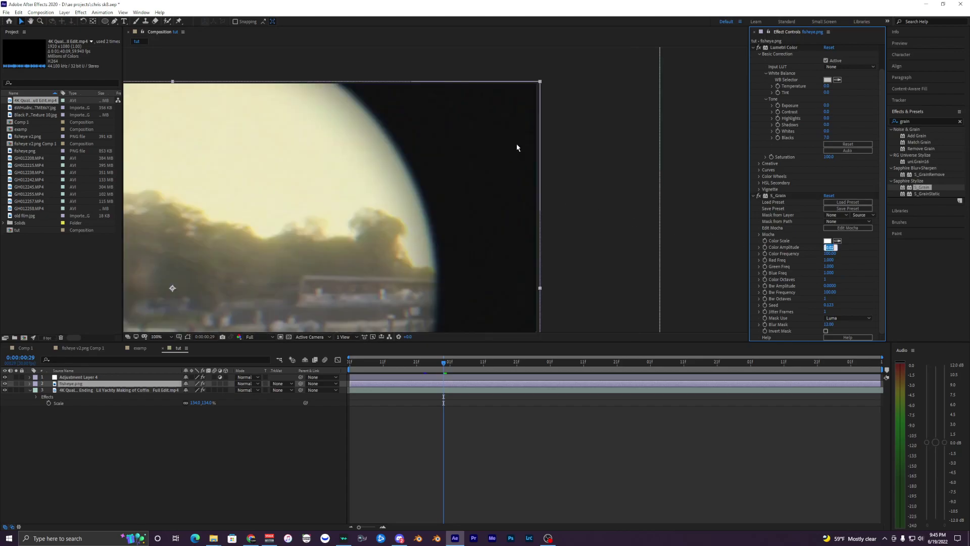
type("0.03")
key("Return")
scroll(604, 202, "down", 1)
scroll(604, 202, "up", 1)
left_click(831, 247)
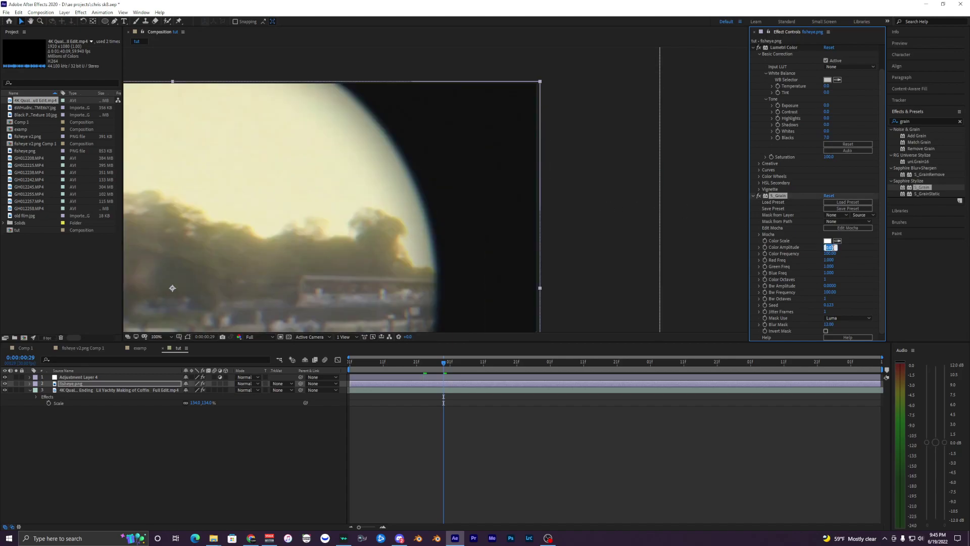
scroll(538, 150, "down", 5)
scroll(516, 160, "up", 5)
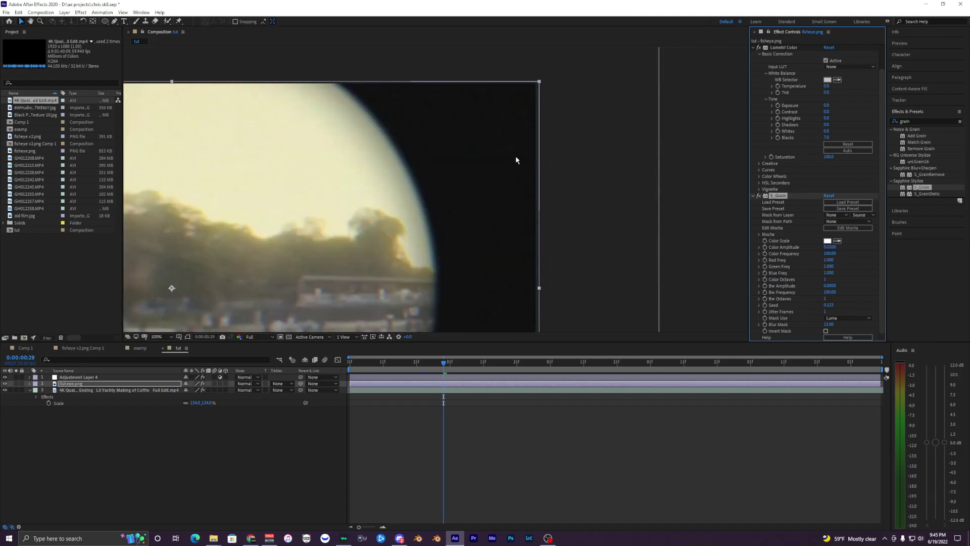
- Compare the frame with S_Grain off and on, examining both the lens edge up close and the whole picture
left_click_drag(493, 184, 598, 124)
scroll(560, 148, "down", 1)
left_click_drag(521, 164, 555, 152)
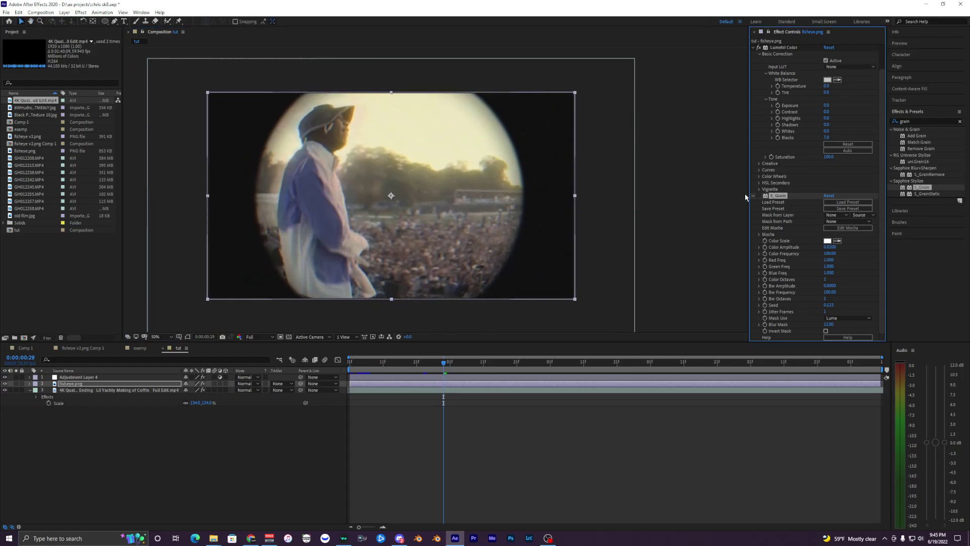
scroll(571, 168, "up", 4)
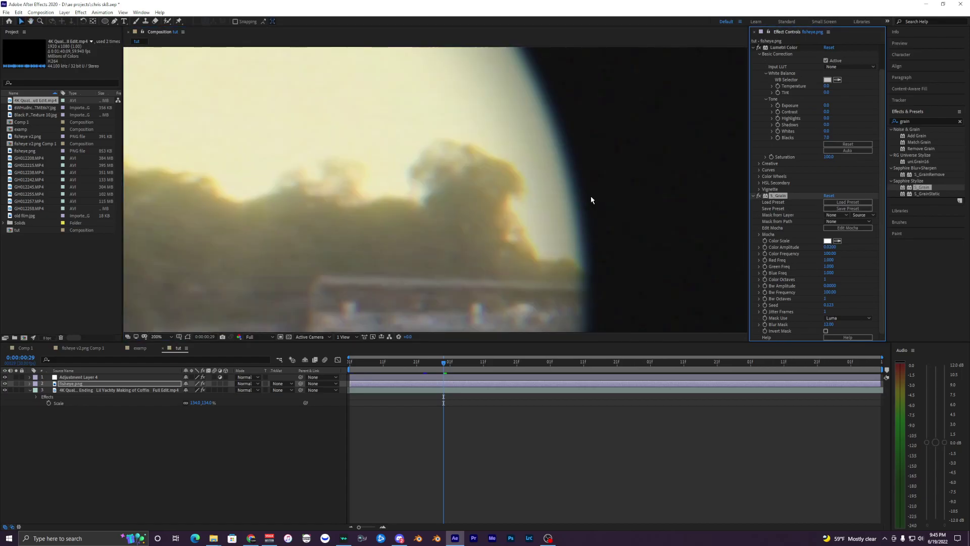
scroll(592, 198, "down", 2)
left_click_drag(379, 252, 437, 219)
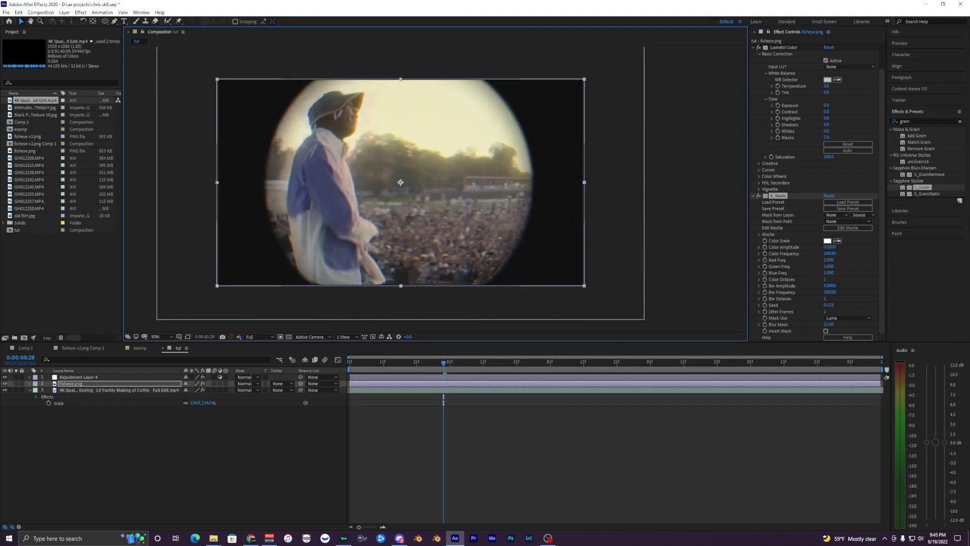
- Switch to Chrome and compare the fisheye reference photo lomo-baby-sample.jpg, enlarged, with the composition beside it
key("alt+Tab")
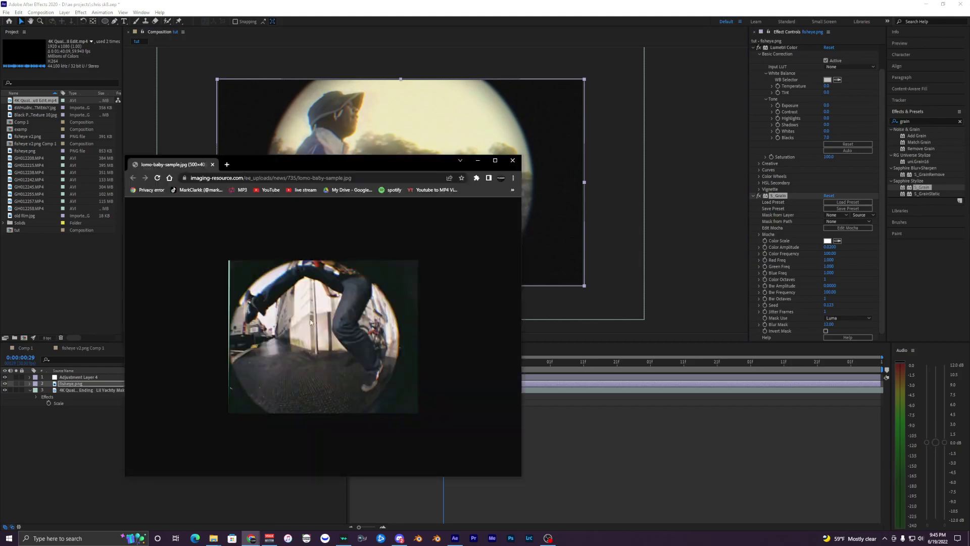
scroll(322, 337, "up", 4)
left_click_drag(312, 171, 780, 63)
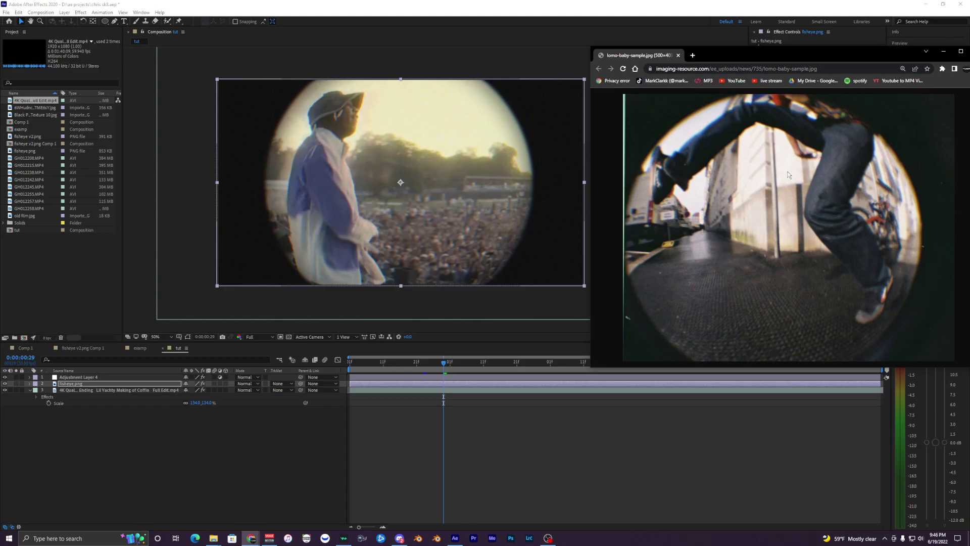
left_click_drag(738, 57, 646, 98)
scroll(827, 162, "up", 3)
scroll(827, 167, "down", 2)
scroll(559, 162, "down", 1, "ctrl")
- Examine the skate.jpg fisheye reference photo up close and as a whole next to the composition, then move the browser out of the way
left_click_drag(0, 98, 685, 106)
left_click(671, 233)
scroll(565, 240, "up", 3, "ctrl")
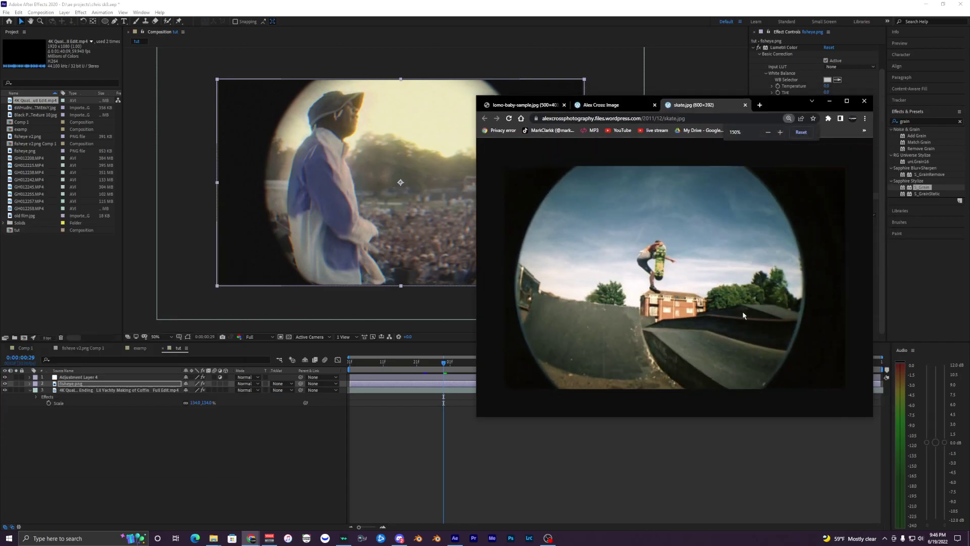
scroll(742, 315, "up", 2, "ctrl")
scroll(640, 297, "down", 1)
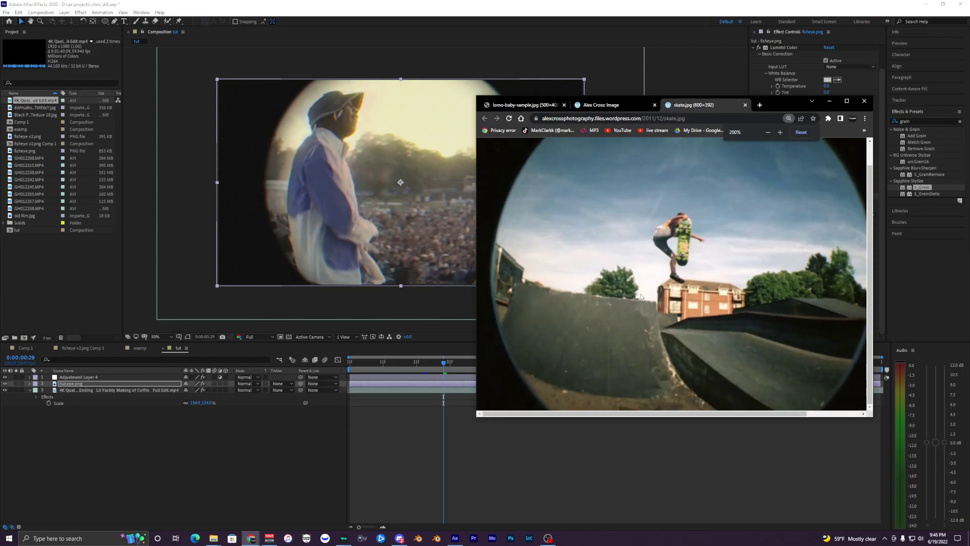
scroll(641, 297, "down", 4)
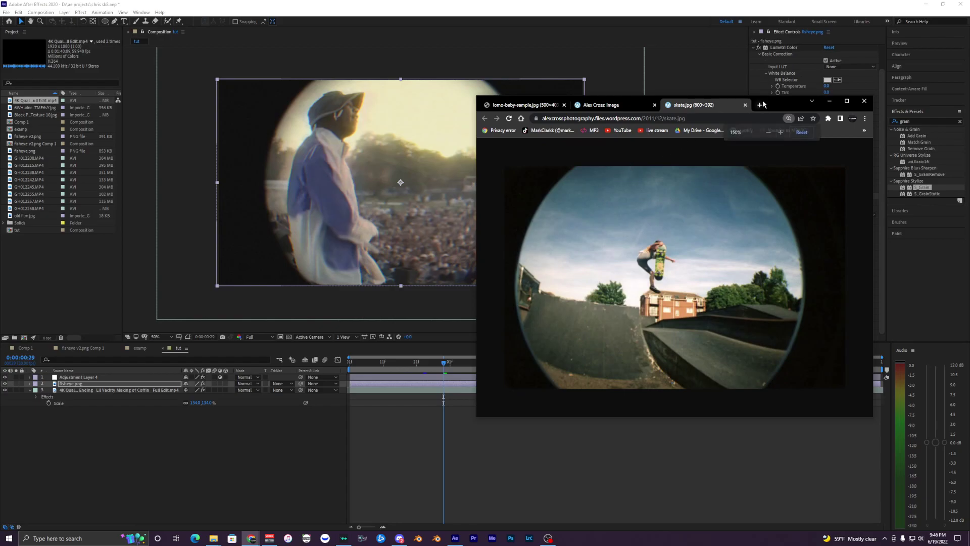
left_click_drag(773, 107, 0, 147)
- Return to After Effects and preview the finished fisheye composition from its first frame
left_click(399, 430)
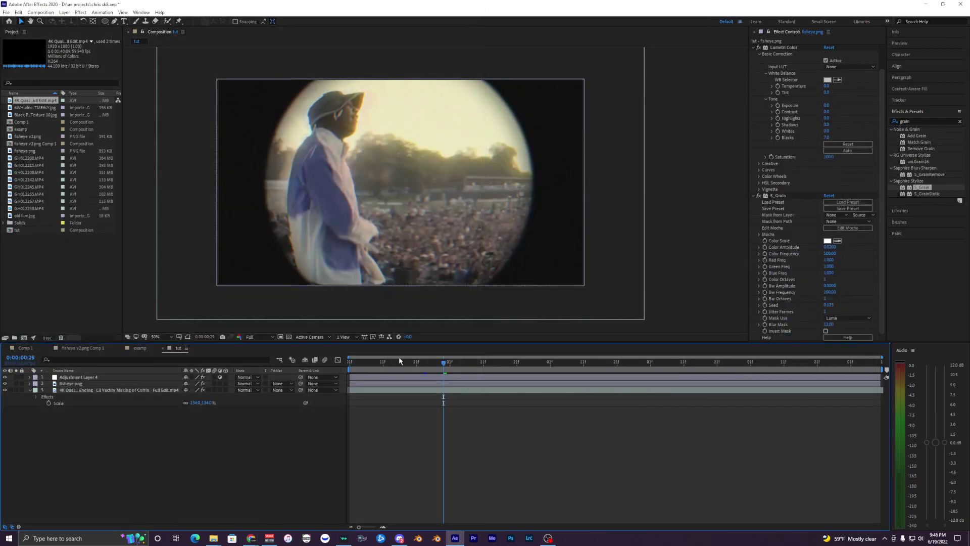
left_click_drag(401, 361, 262, 387)
key("space")
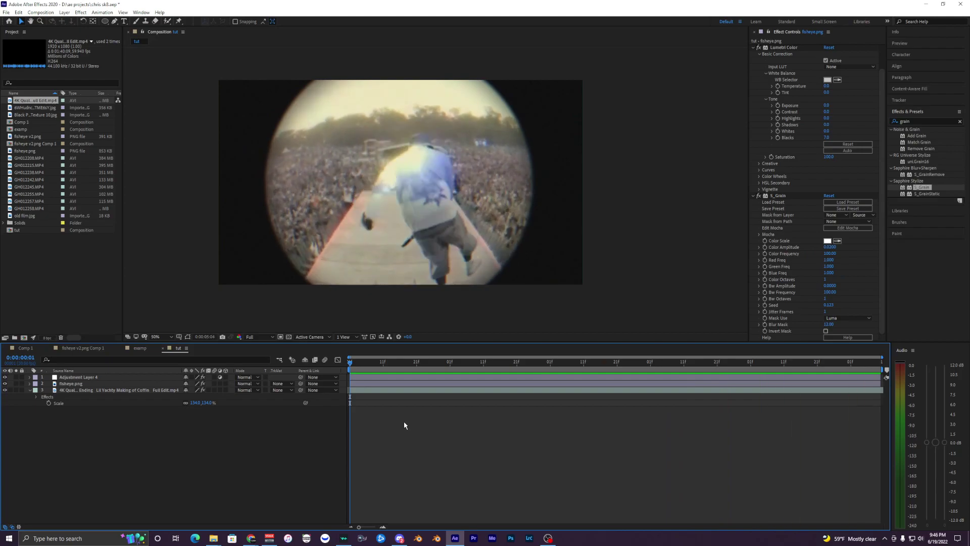
key("space")
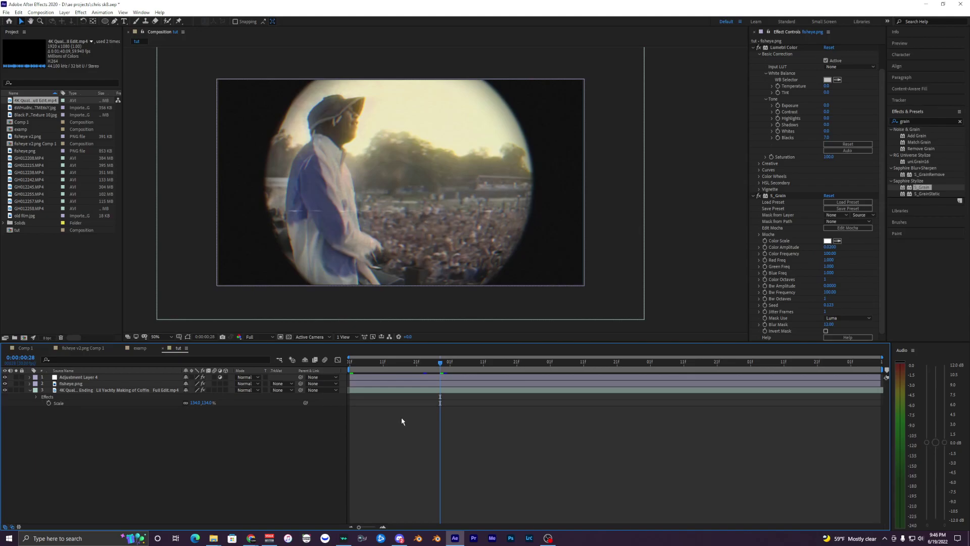
- Review the effects applied to the video clip, the fisheye.png overlay and Adjustment Layer 4, leaving no layer selected
left_click(419, 390)
left_click(410, 384)
left_click(409, 377)
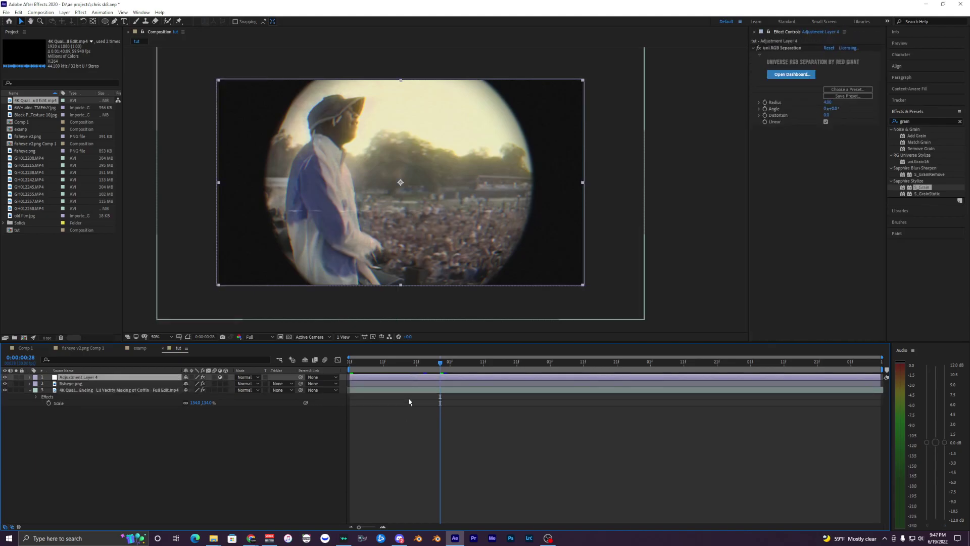
left_click(406, 390)
left_click(401, 383)
left_click(404, 377)
left_click(409, 390)
left_click(402, 383)
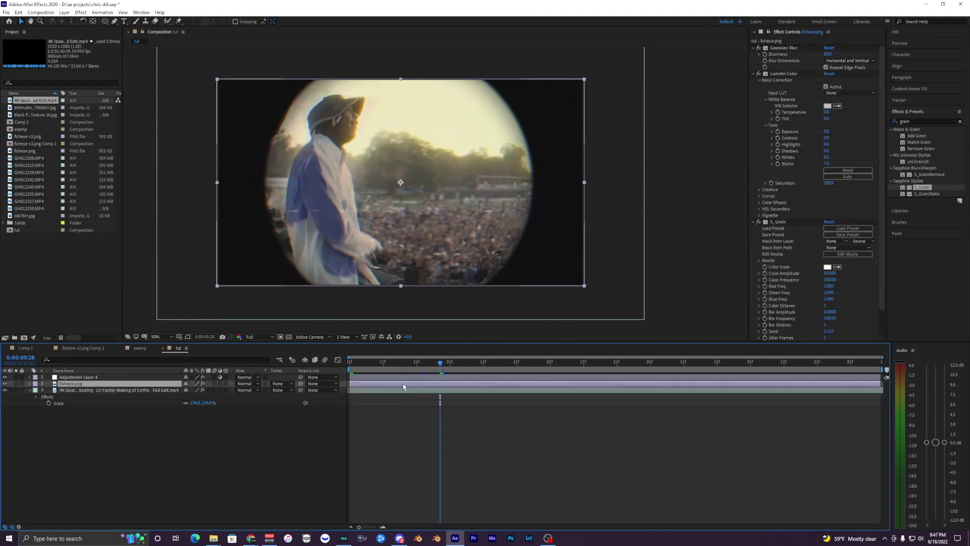
left_click(407, 413)
left_click(399, 390)
left_click(396, 383)
left_click(396, 377)
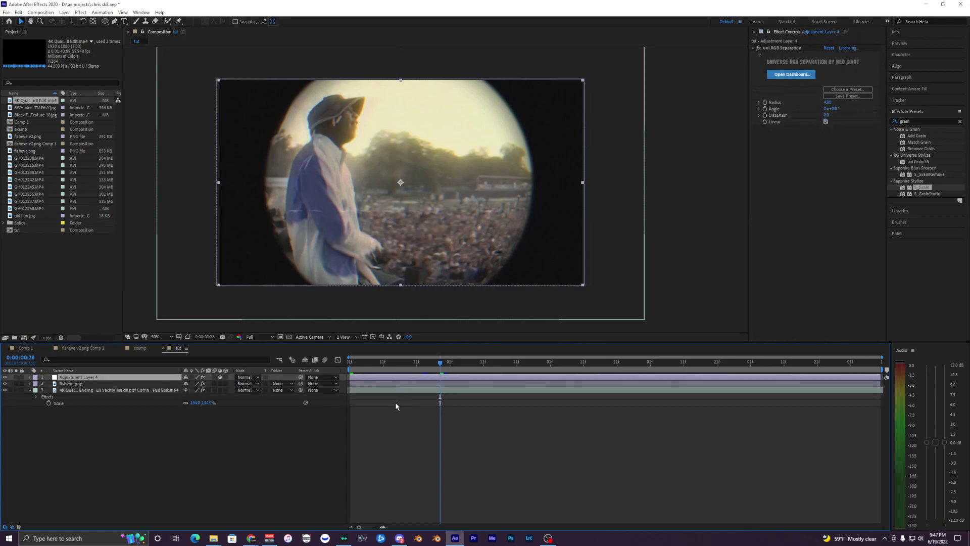
left_click(396, 405)
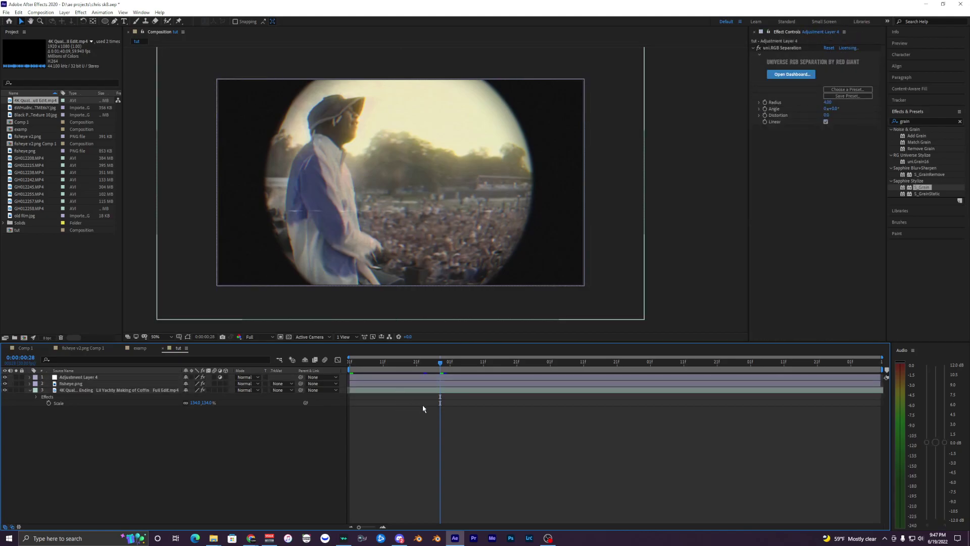